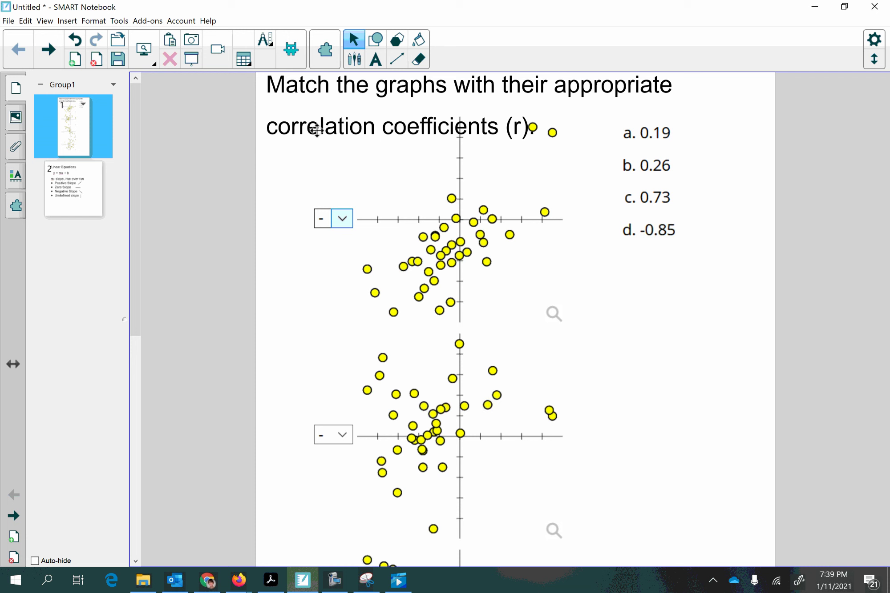
# - Change the title to 'correlation coefficient (r)' by removing the s from 'coefficients'
pyautogui.doubleClick(449, 128)
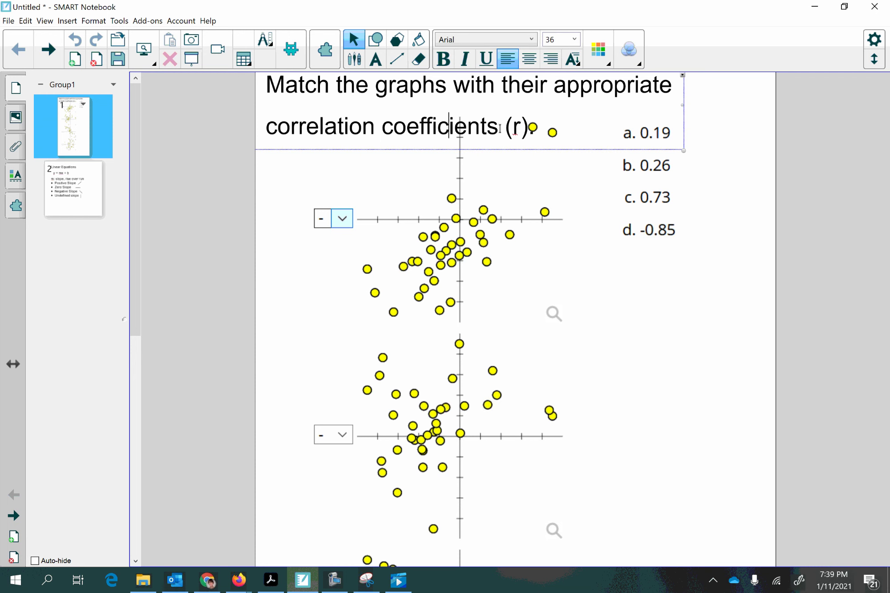
pyautogui.press('BackSpace')
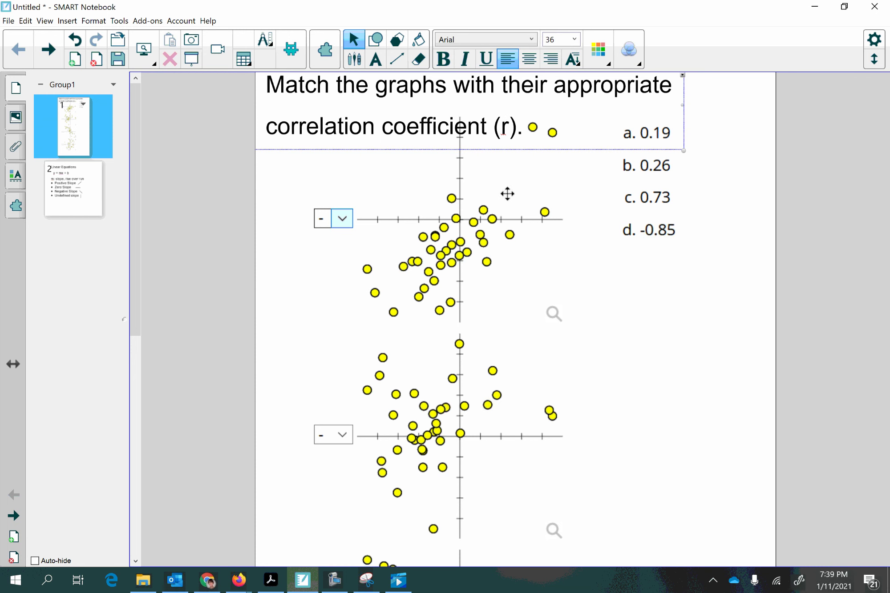
pyautogui.click(503, 227)
# - Move the scatter-plot image down so it sits clear of the title
pyautogui.moveTo(438, 264); pyautogui.dragTo(427, 317)
pyautogui.scroll(-7, 422, 316)
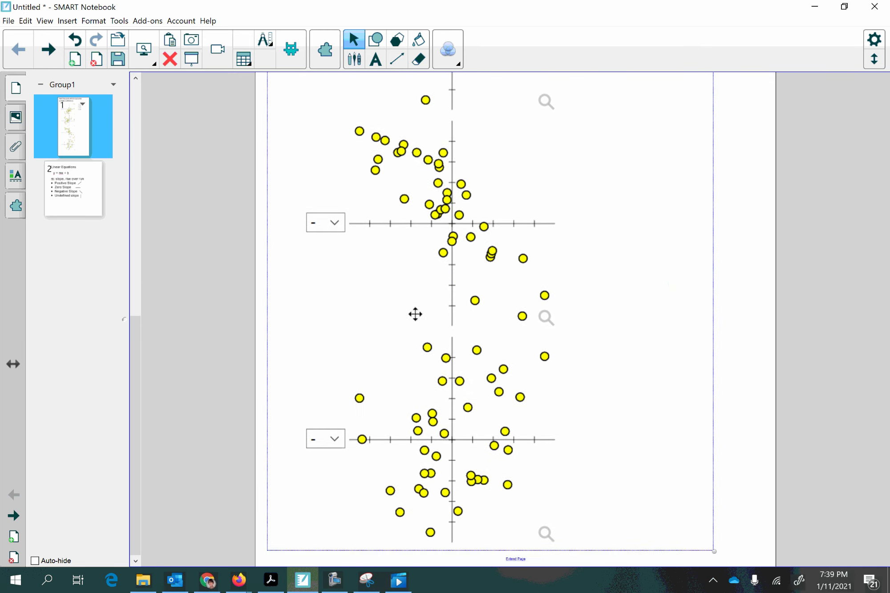
pyautogui.scroll(7, 409, 326)
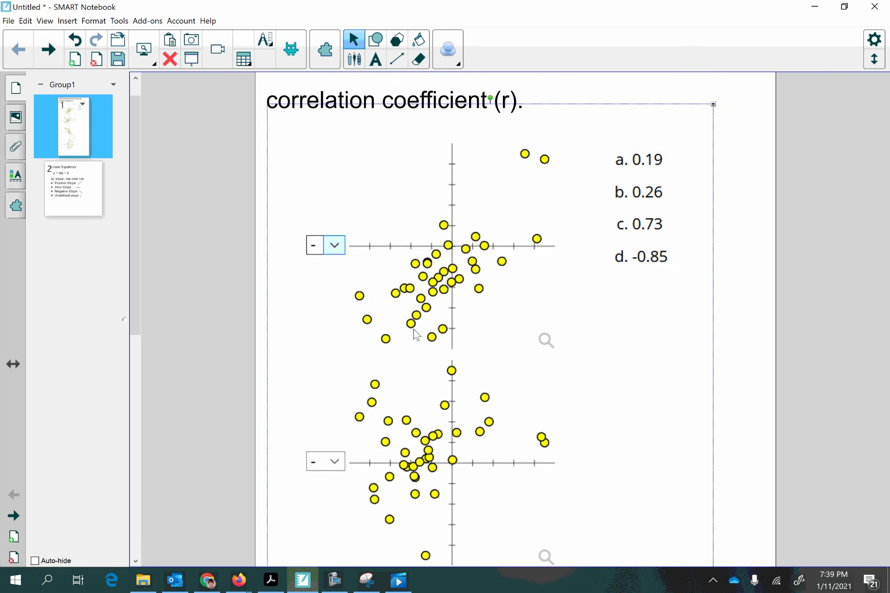
pyautogui.doubleClick(525, 130)
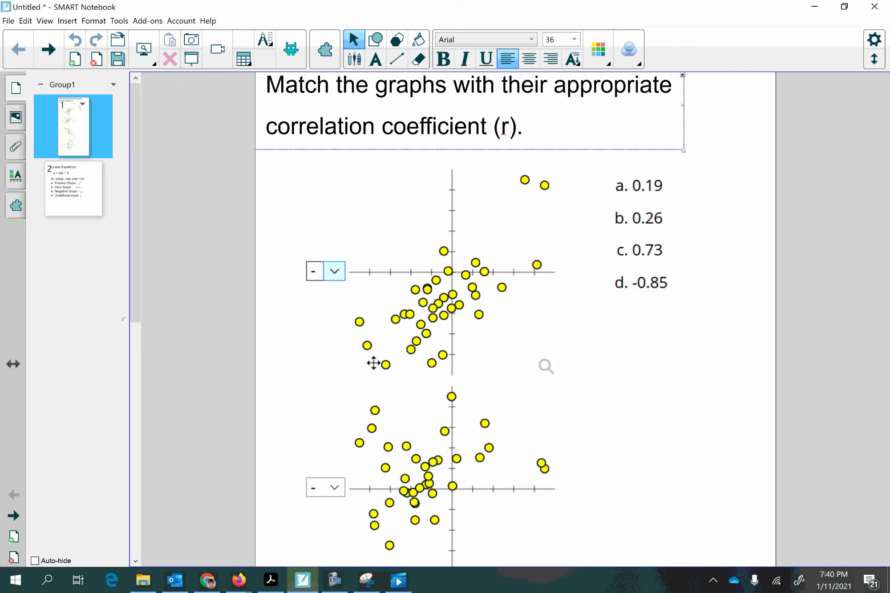
pyautogui.scroll(-3, 368, 345)
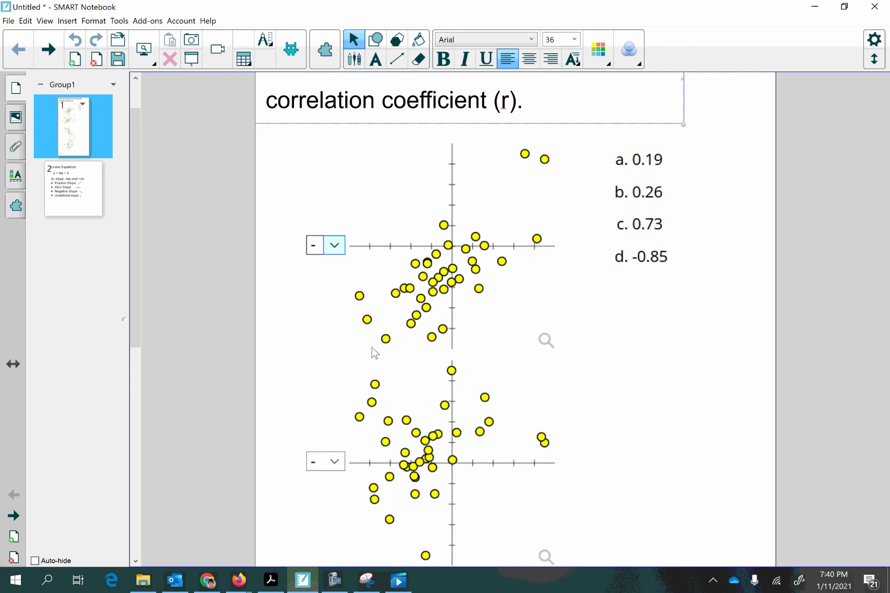
pyautogui.scroll(-10, 373, 354)
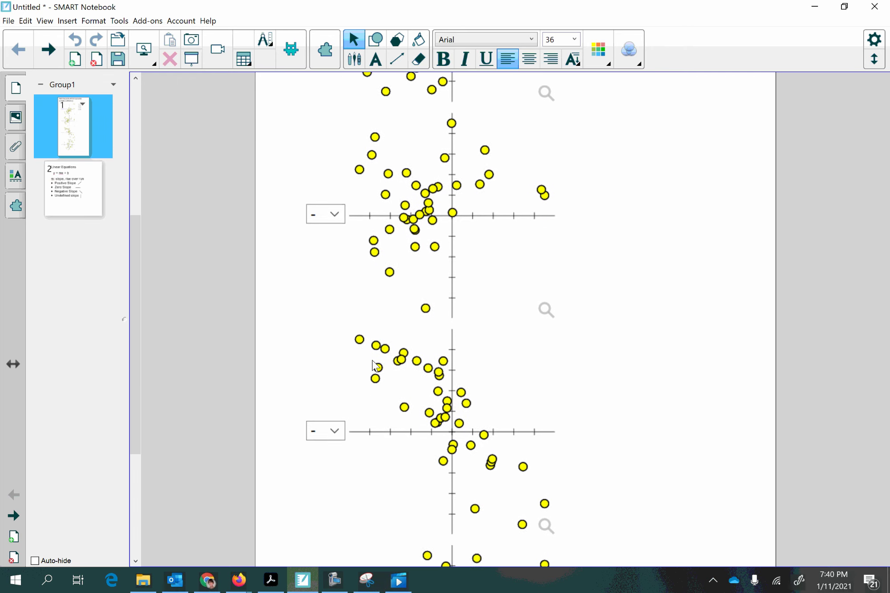
pyautogui.scroll(-5, 373, 360)
pyautogui.scroll(4, 409, 383)
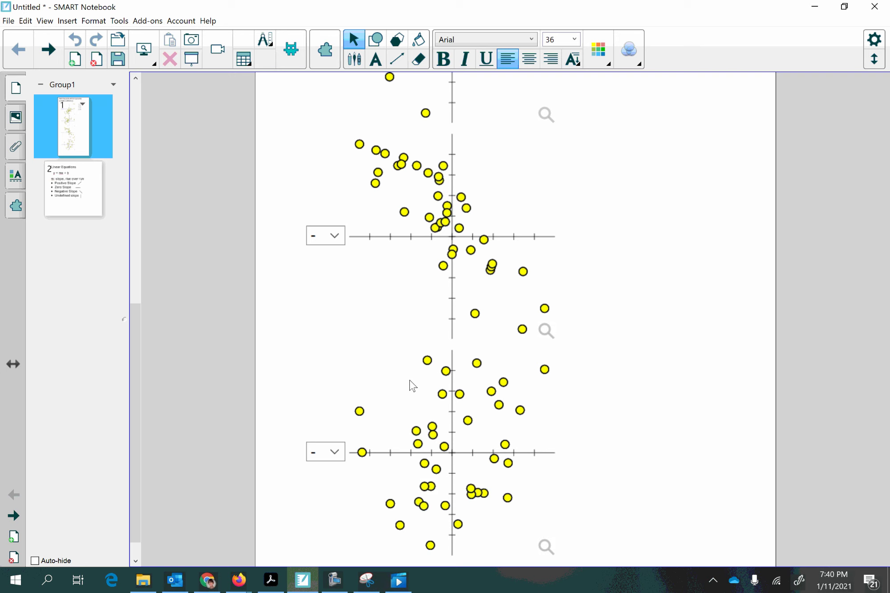
pyautogui.scroll(10, 410, 376)
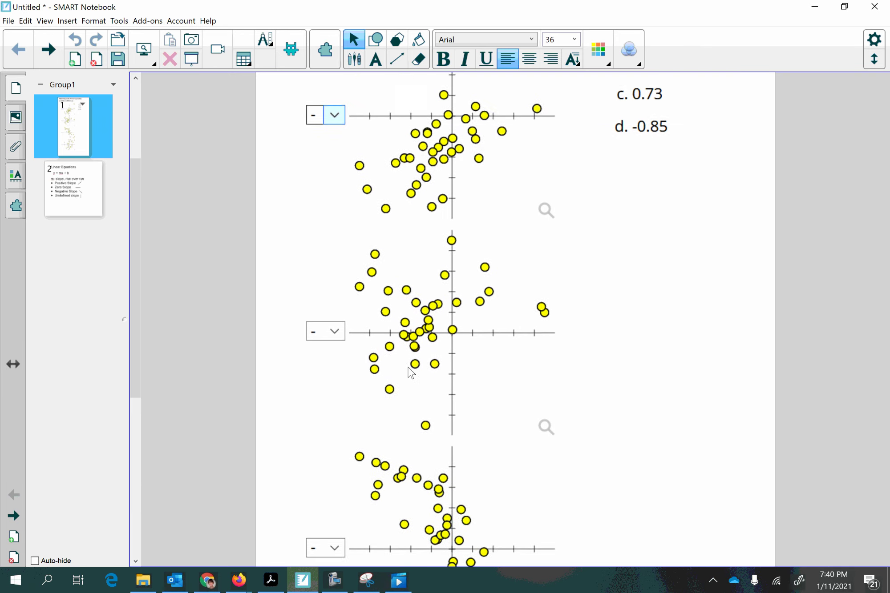
pyautogui.scroll(4, 409, 371)
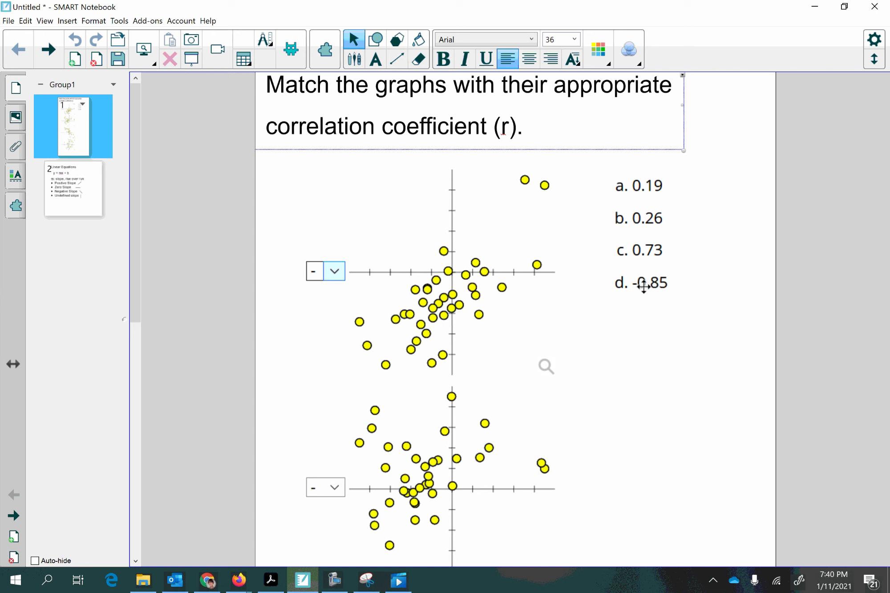
pyautogui.click(647, 312)
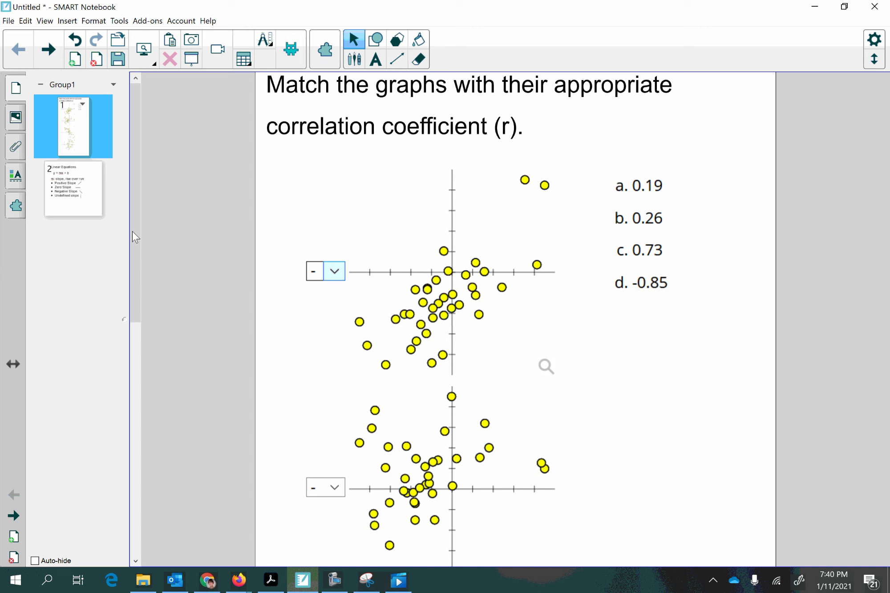
# - Switch to the Linear Equations page and start editing its text box
pyautogui.click(82, 210)
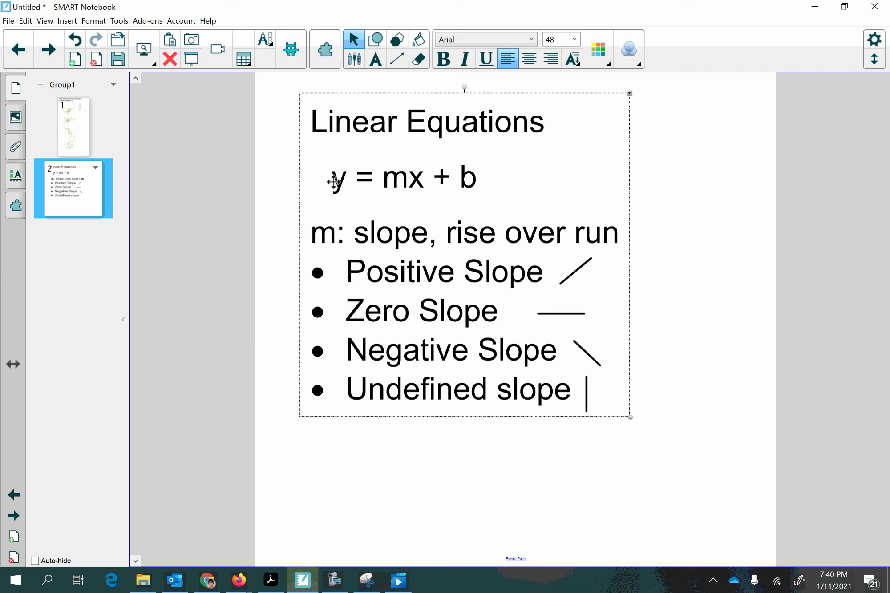
pyautogui.doubleClick(312, 123)
pyautogui.moveTo(313, 124); pyautogui.dragTo(396, 123)
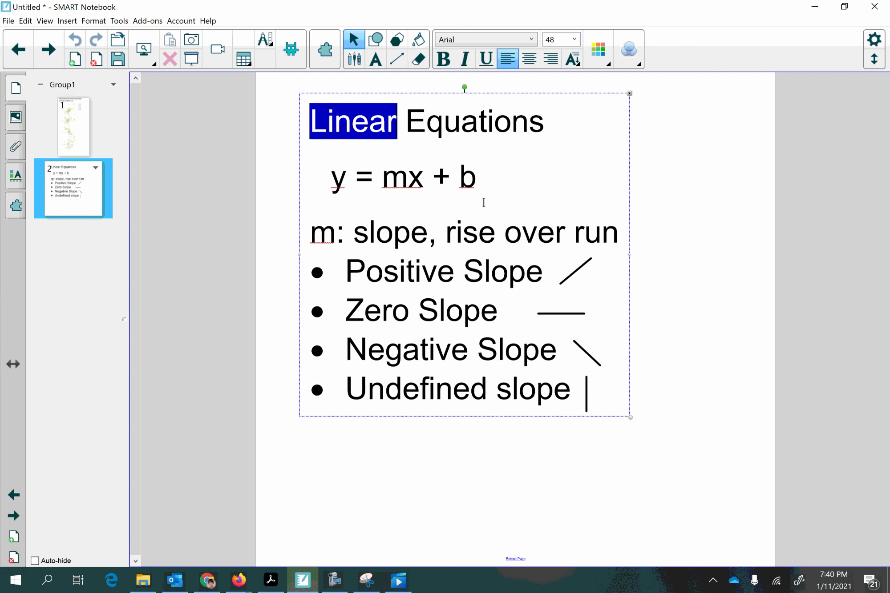
pyautogui.click(66, 147)
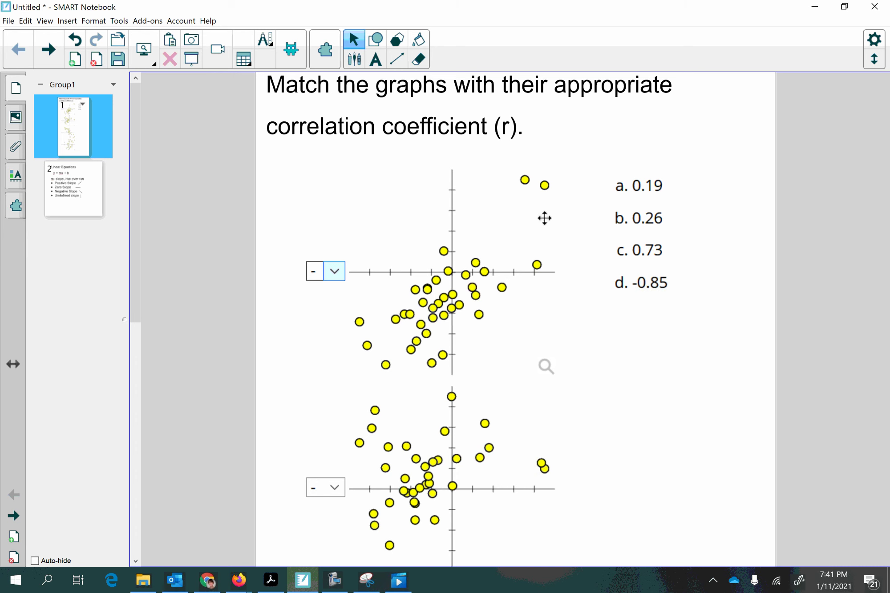
pyautogui.click(78, 203)
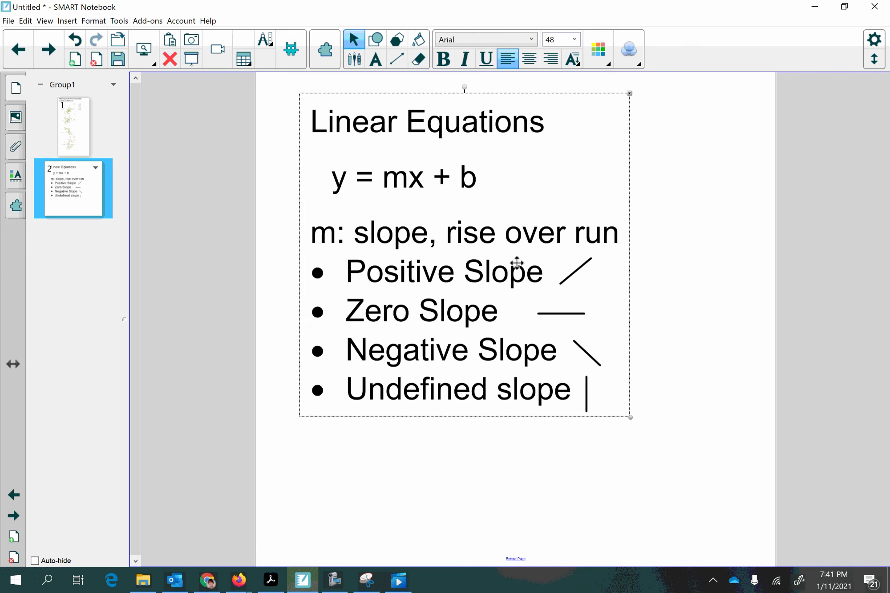
pyautogui.click(313, 123)
pyautogui.moveTo(313, 123); pyautogui.dragTo(399, 128)
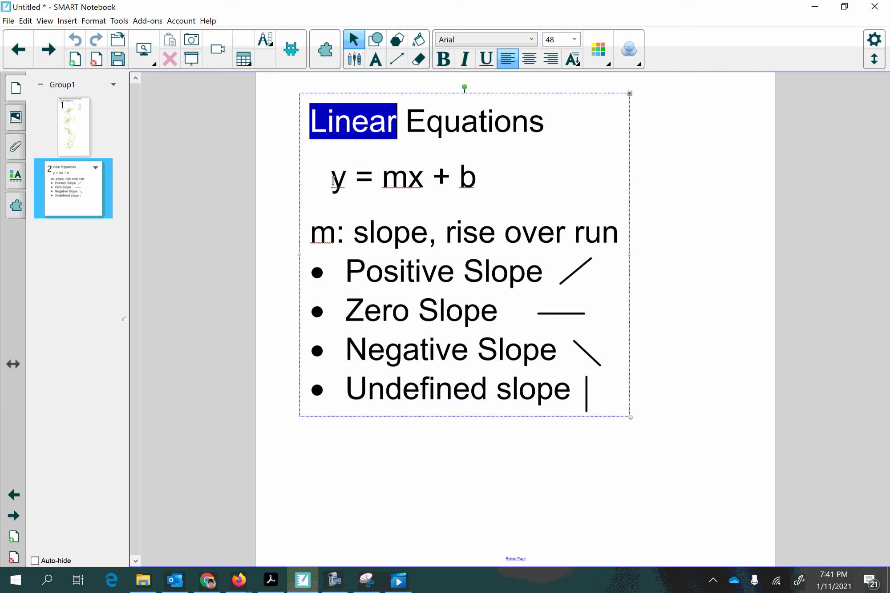
# - Make only the m in y = mx + b bold
pyautogui.moveTo(330, 180); pyautogui.dragTo(490, 188)
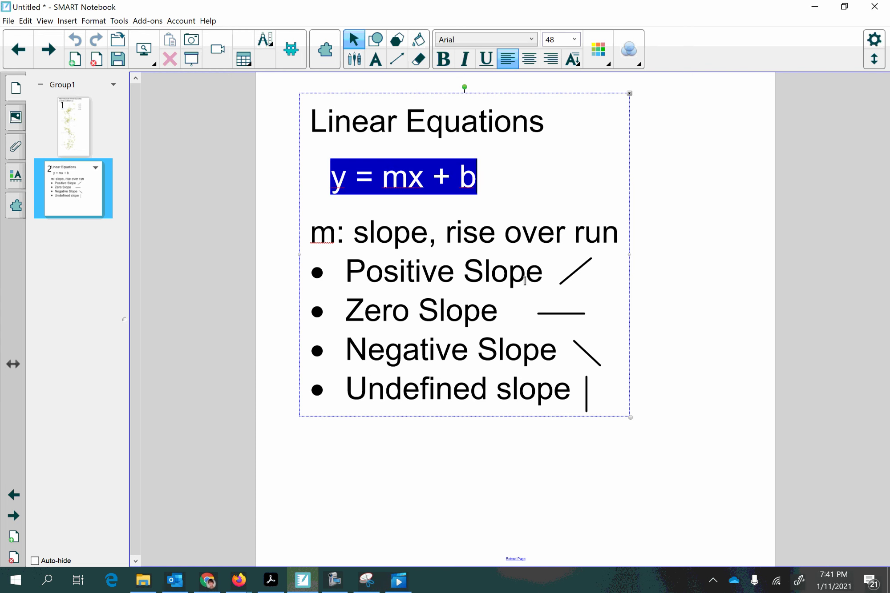
pyautogui.click(407, 176)
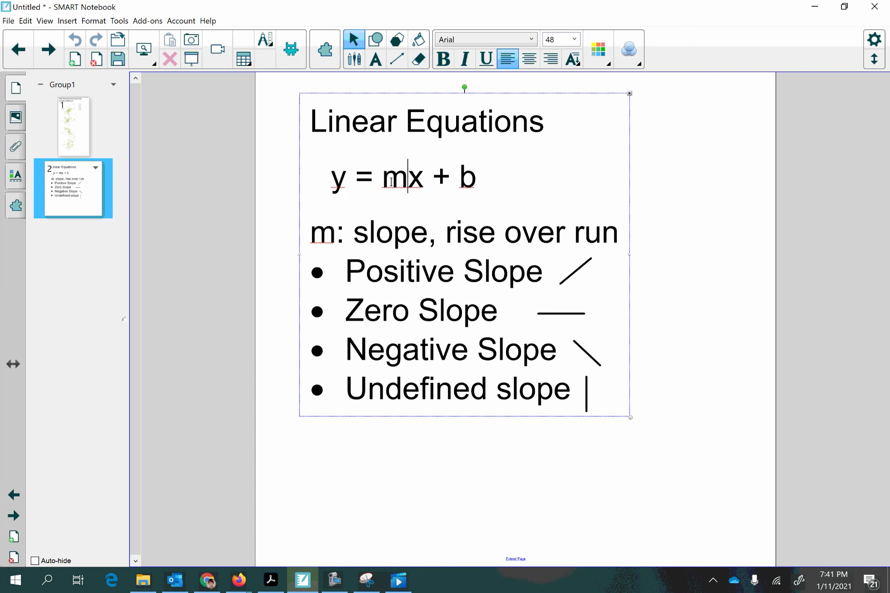
pyautogui.moveTo(381, 176); pyautogui.dragTo(414, 174)
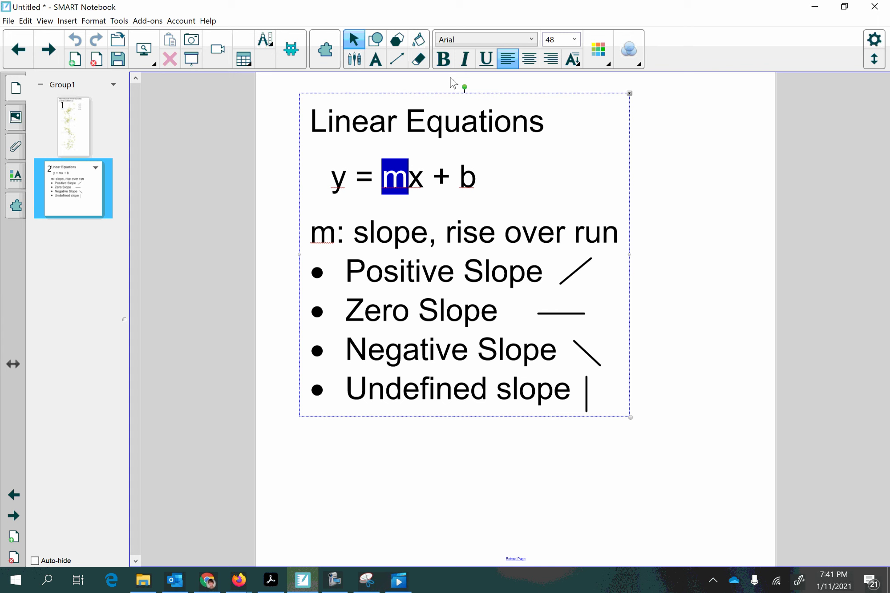
pyautogui.click(444, 58)
pyautogui.click(403, 349)
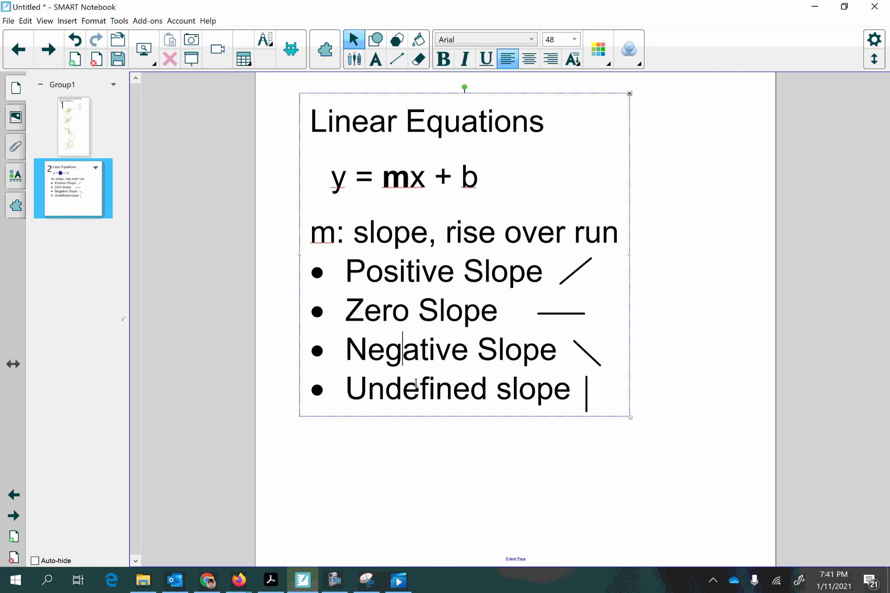
pyautogui.moveTo(358, 236); pyautogui.dragTo(426, 240)
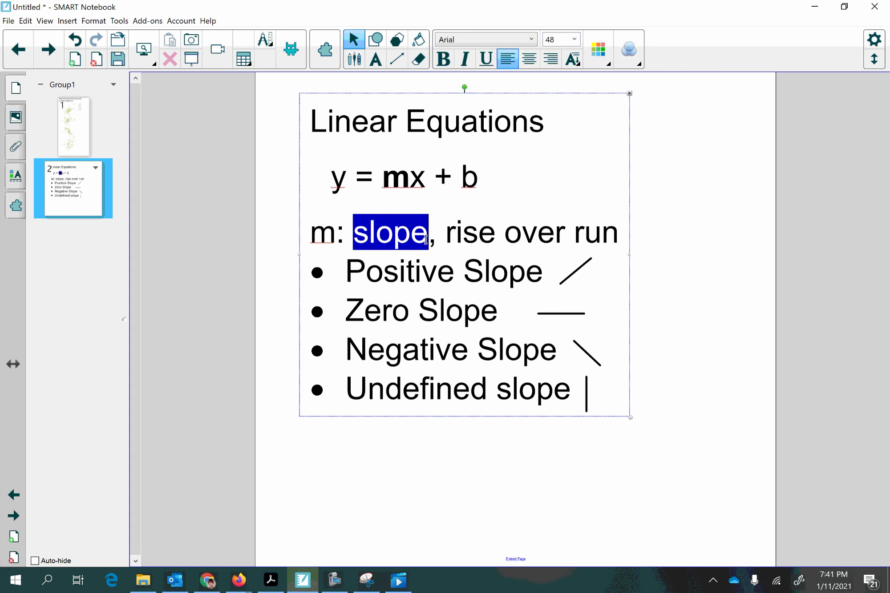
pyautogui.click(448, 233)
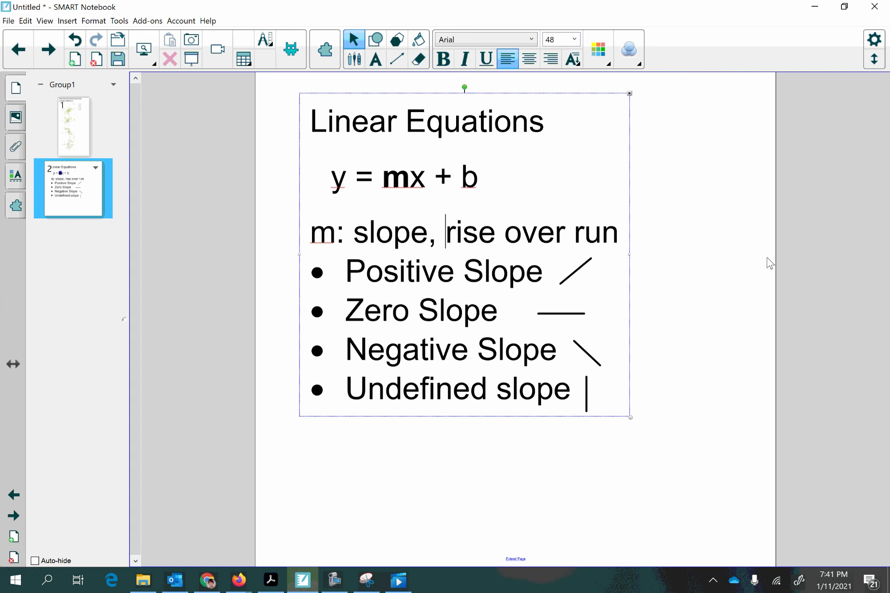
# - Replace 'rise over run' with 'steepness' so the line reads 'm: slope, steepness'
pyautogui.moveTo(448, 232); pyautogui.dragTo(644, 241)
pyautogui.write('steepness')
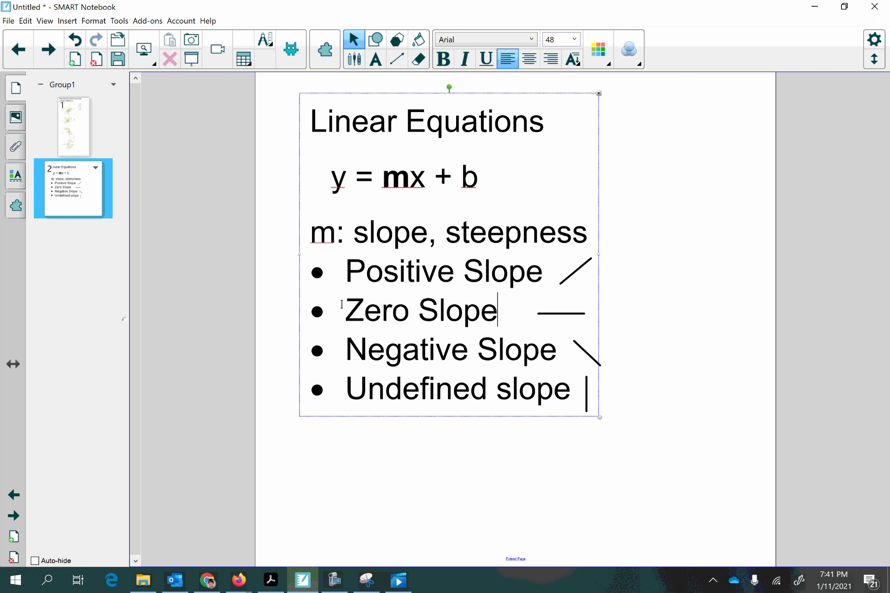
pyautogui.moveTo(346, 274); pyautogui.dragTo(591, 387)
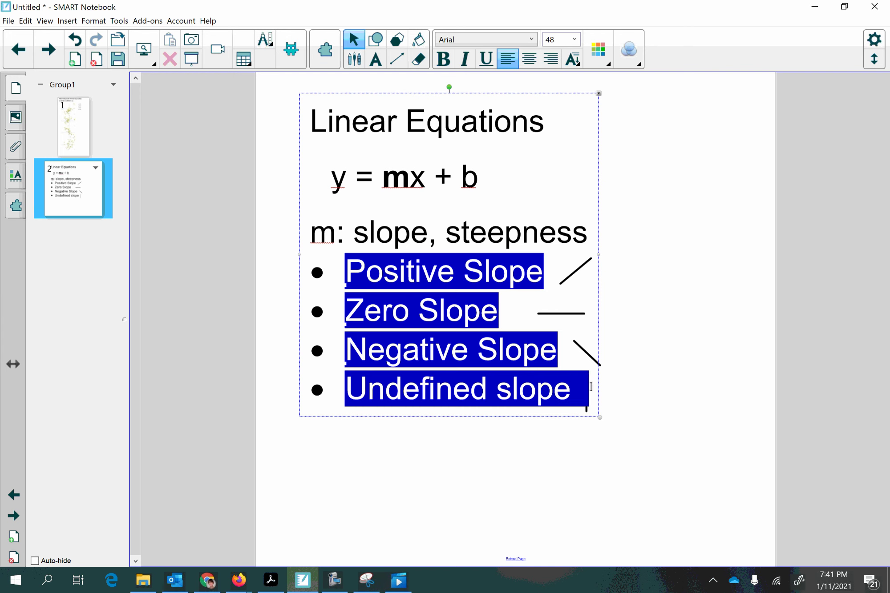
pyautogui.click(508, 470)
pyautogui.click(354, 272)
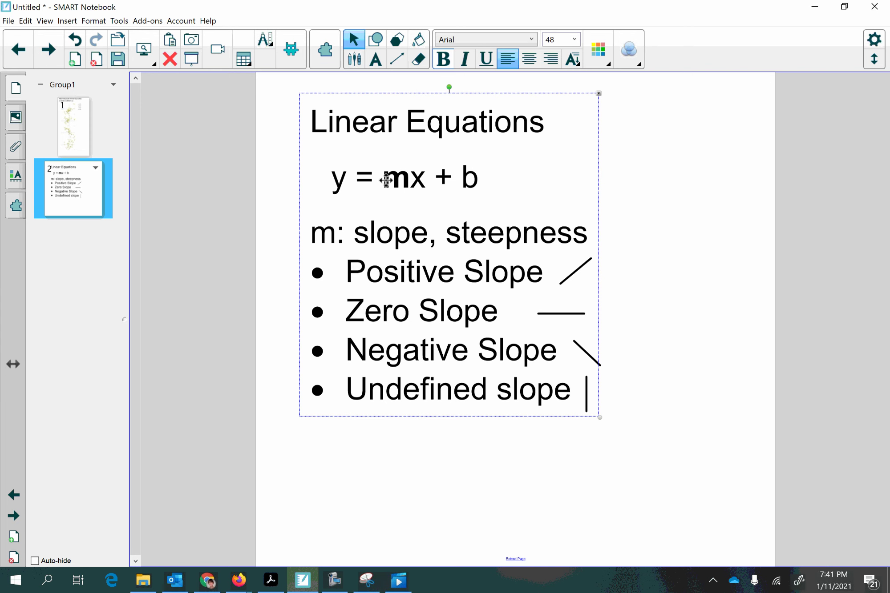
pyautogui.click(563, 280)
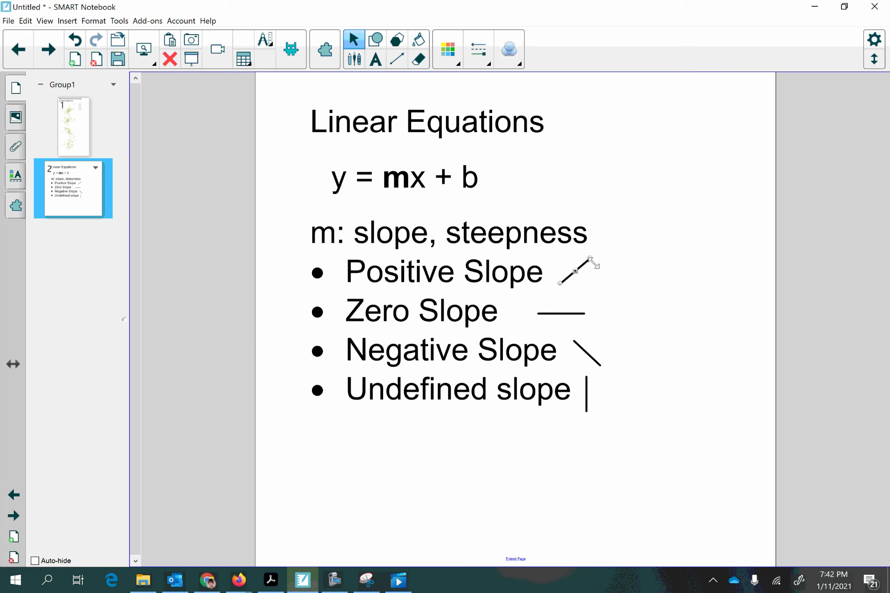
# - Make the positive-slope line short and steeply rising, and slightly shorten the negative-slope line
pyautogui.moveTo(588, 258); pyautogui.dragTo(557, 284)
pyautogui.moveTo(560, 284); pyautogui.dragTo(666, 289)
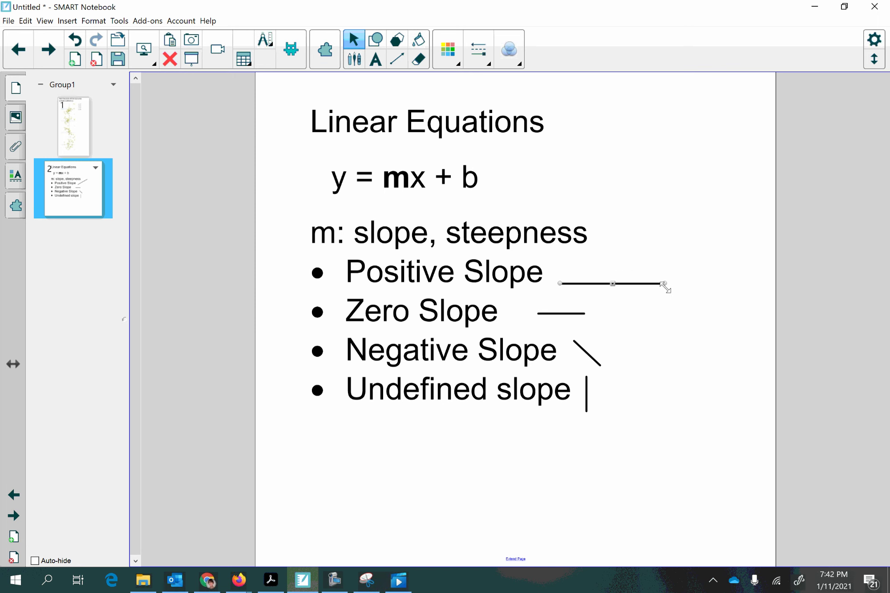
pyautogui.moveTo(665, 286); pyautogui.dragTo(580, 264)
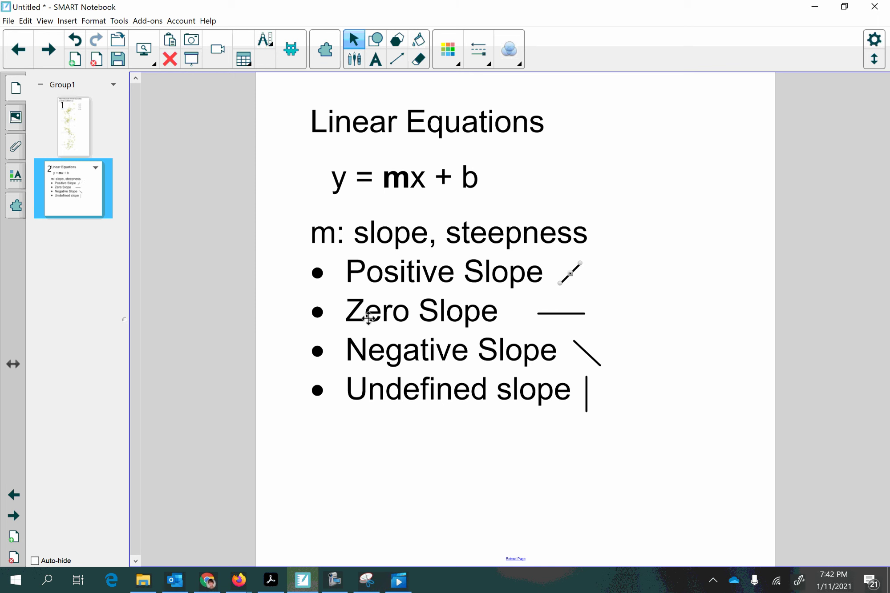
pyautogui.click(573, 312)
pyautogui.click(584, 350)
pyautogui.moveTo(602, 366)
pyautogui.mouseDown()
pyautogui.moveTo(574, 344)
pyautogui.moveTo(608, 367)
pyautogui.moveTo(591, 357)
pyautogui.moveTo(600, 359)
pyautogui.mouseUp()
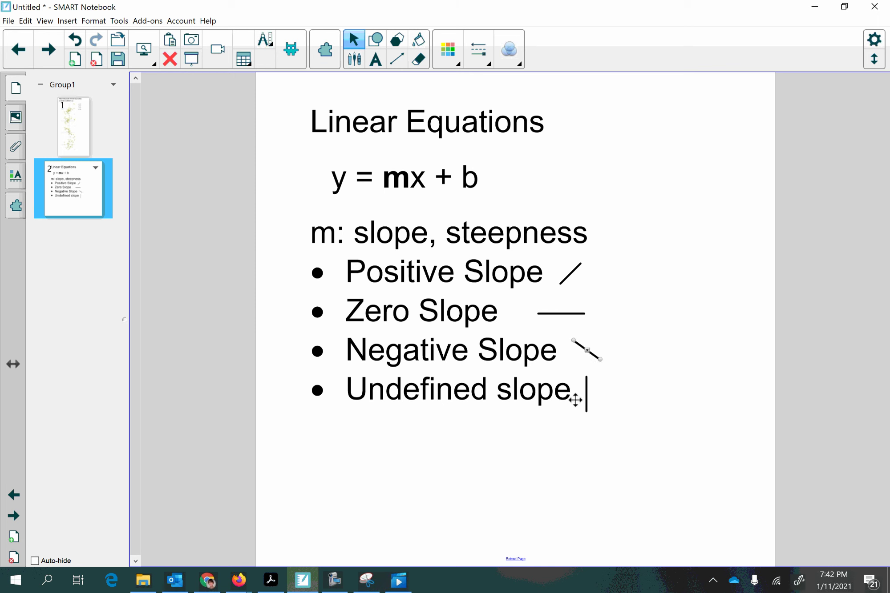
# - Shorten the vertical undefined-slope line and select the Positive through Negative Slope text
pyautogui.click(587, 393)
pyautogui.moveTo(586, 412); pyautogui.dragTo(585, 403)
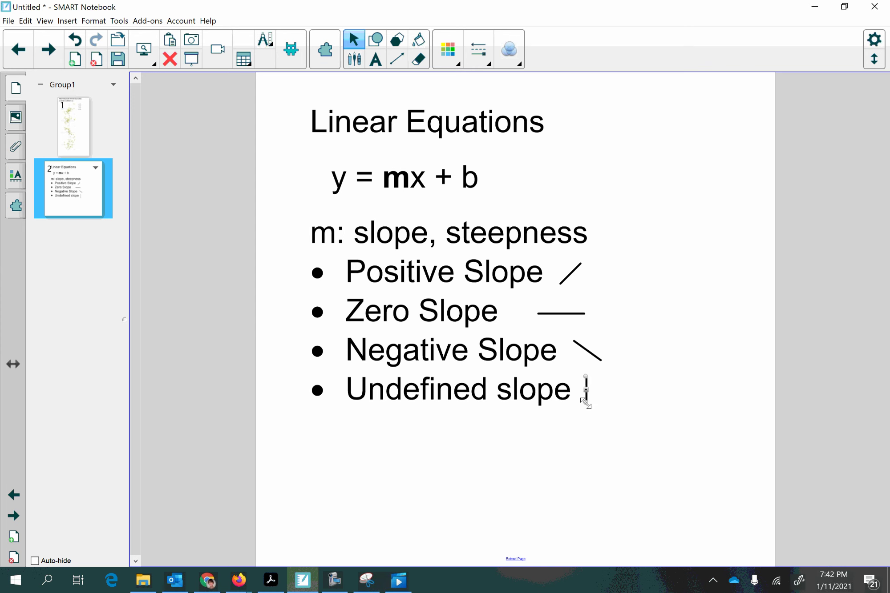
pyautogui.click(433, 469)
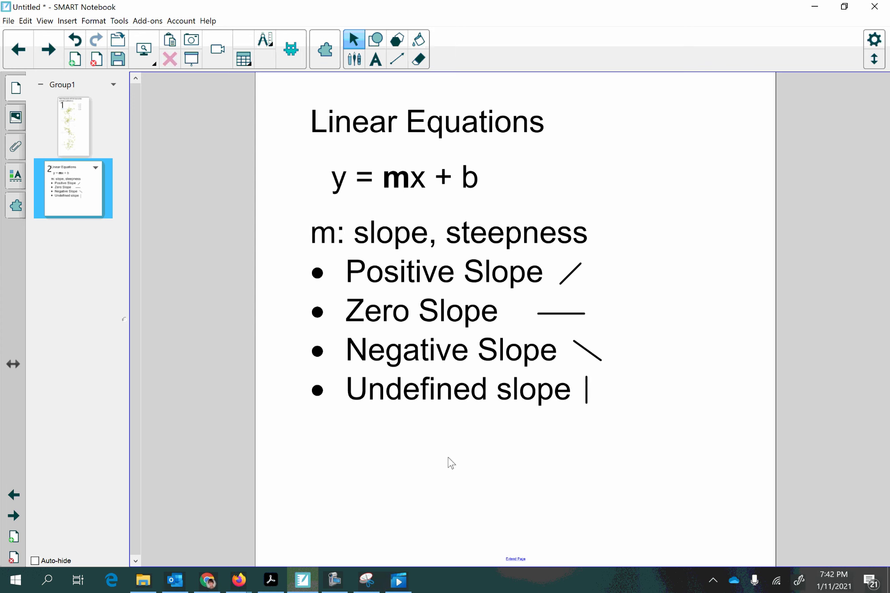
pyautogui.doubleClick(352, 267)
pyautogui.moveTo(346, 271); pyautogui.dragTo(572, 346)
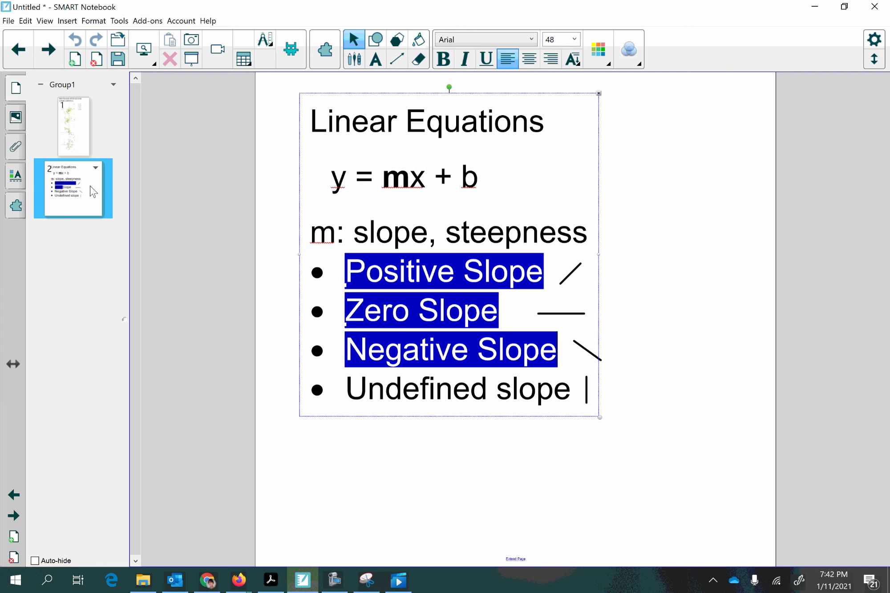
# - Return to page 1 with the correlation-matching scatter plots
pyautogui.click(74, 148)
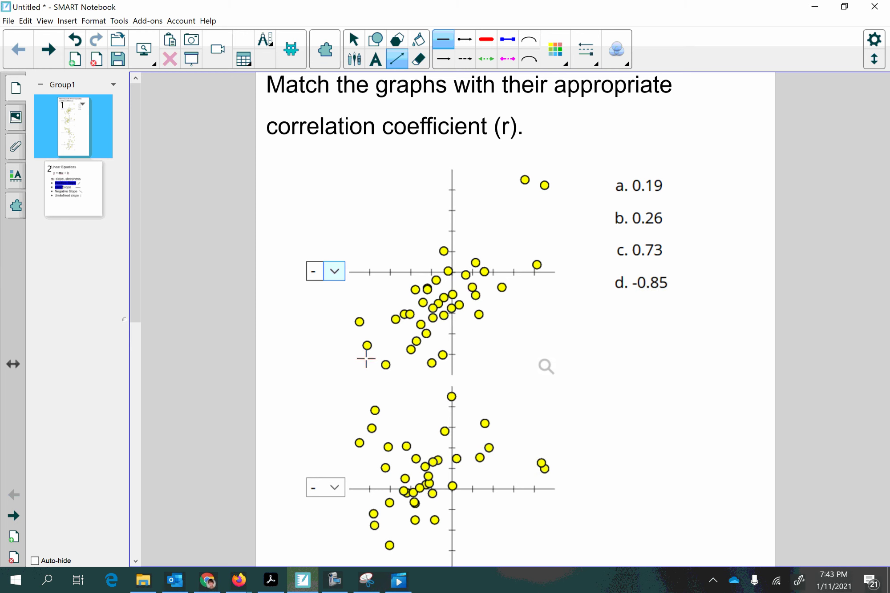
# - Draw a rising trend line fitted through the first scatter plot's points
pyautogui.moveTo(364, 359)
pyautogui.mouseDown()
pyautogui.moveTo(492, 252)
pyautogui.moveTo(560, 178)
pyautogui.mouseUp()
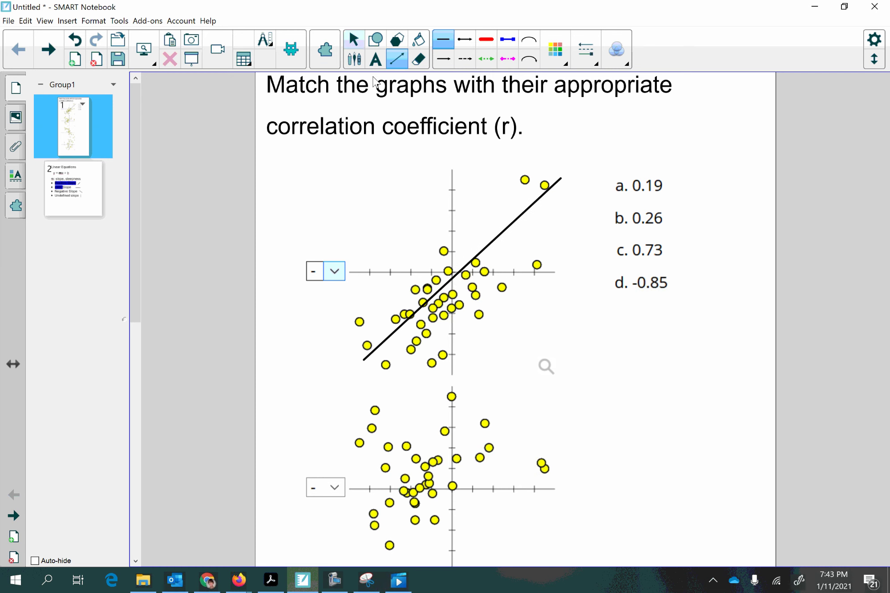
pyautogui.moveTo(480, 257); pyautogui.dragTo(490, 265)
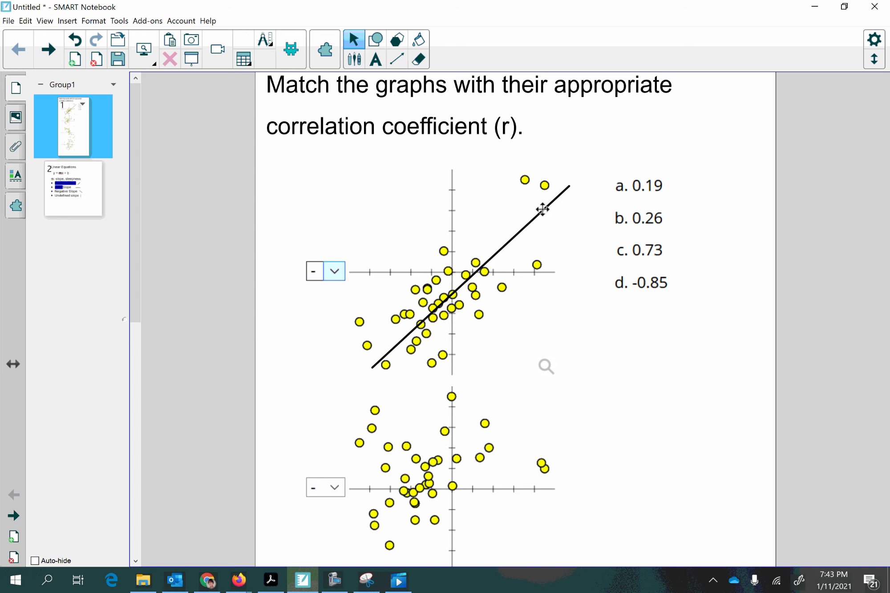
pyautogui.click(373, 290)
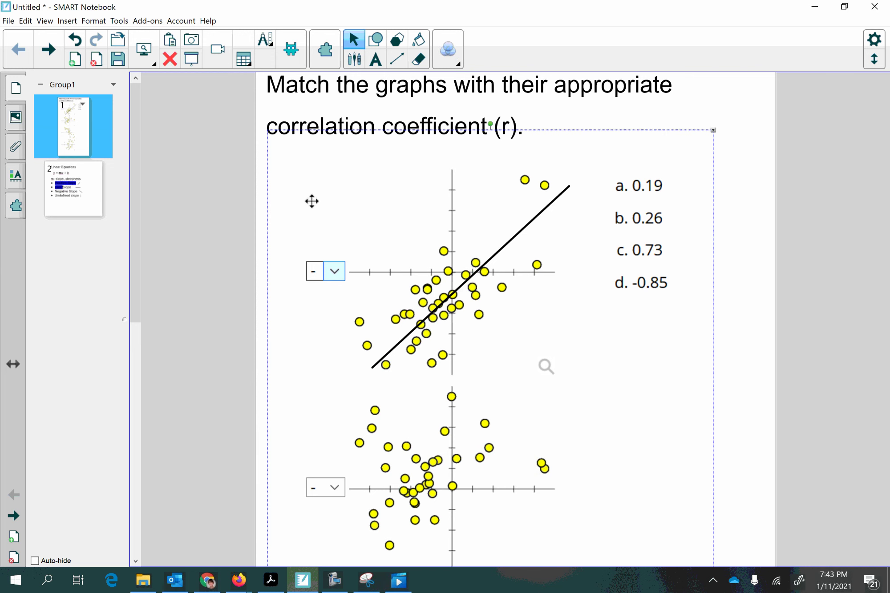
# - Add a 'Positive' text label beside the first scatter plot
pyautogui.click(375, 59)
pyautogui.click(310, 203)
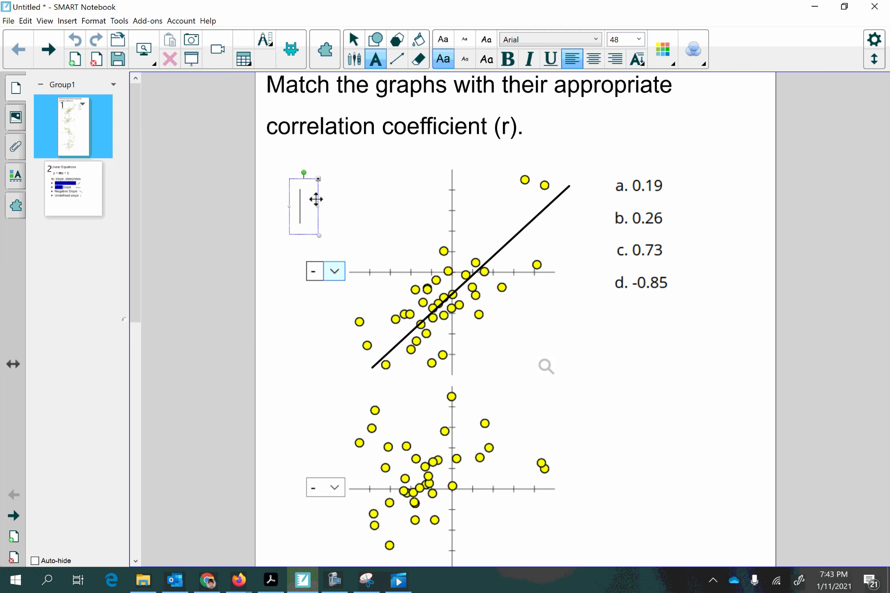
pyautogui.write('Positive')
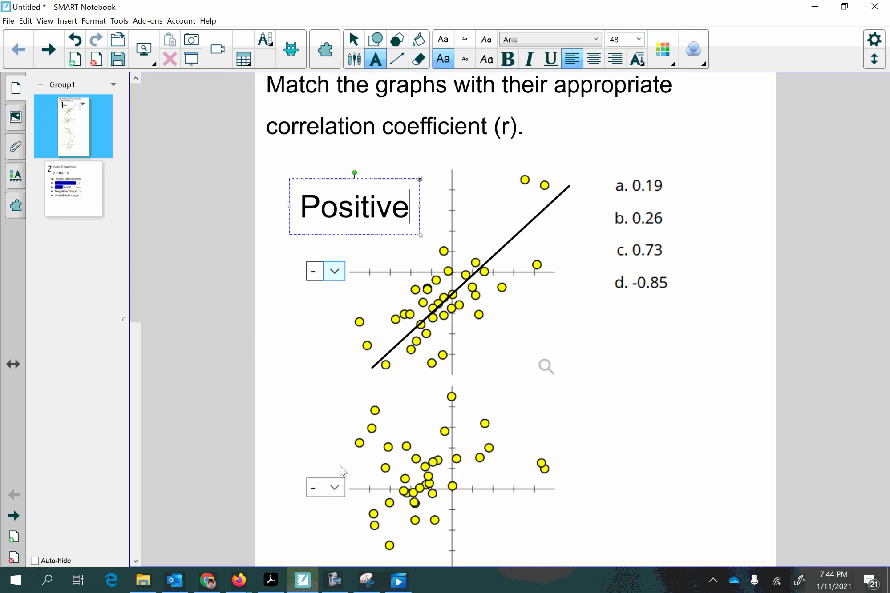
pyautogui.scroll(-3, 341, 473)
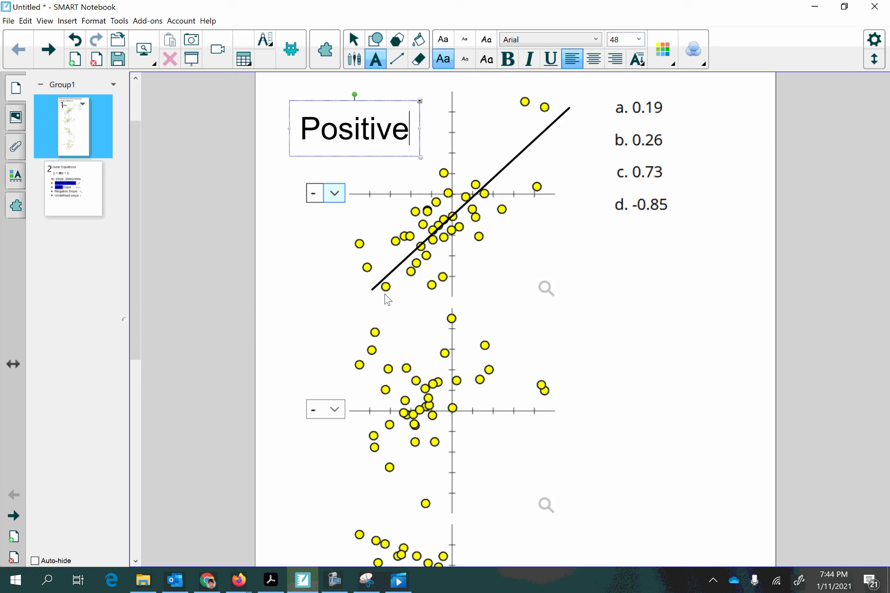
pyautogui.click(396, 58)
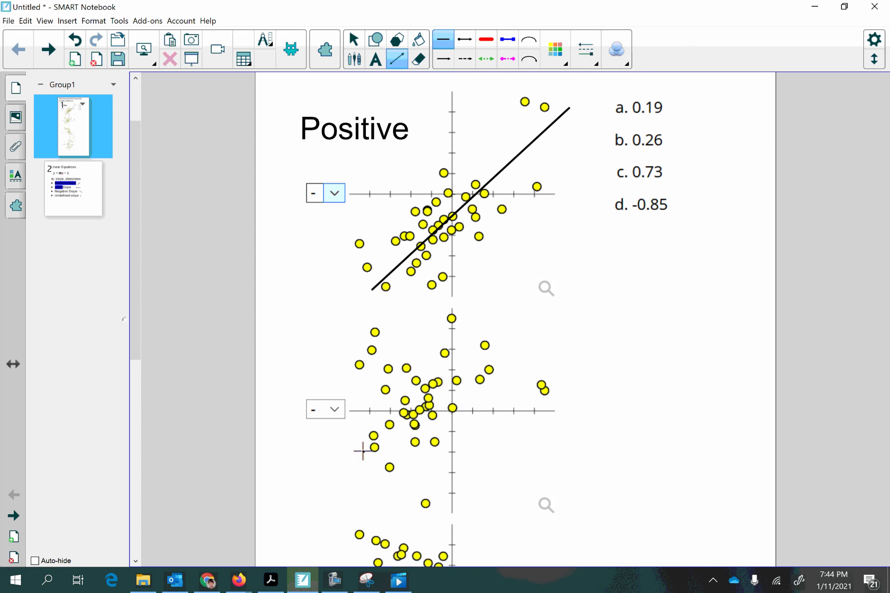
# - Cross a rising and a falling line over the second plot and label it 'Close zero'
pyautogui.moveTo(363, 452); pyautogui.dragTo(511, 330)
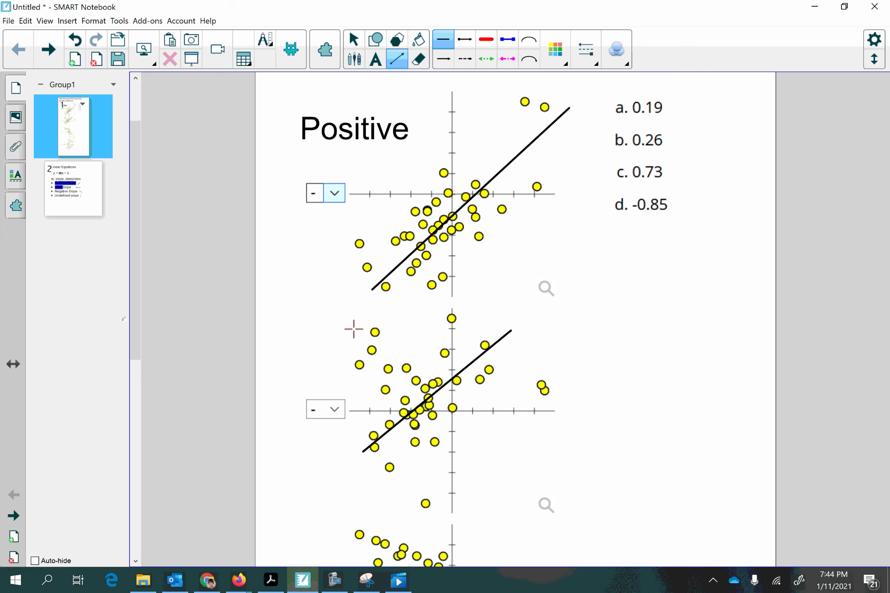
pyautogui.moveTo(354, 331); pyautogui.dragTo(456, 457)
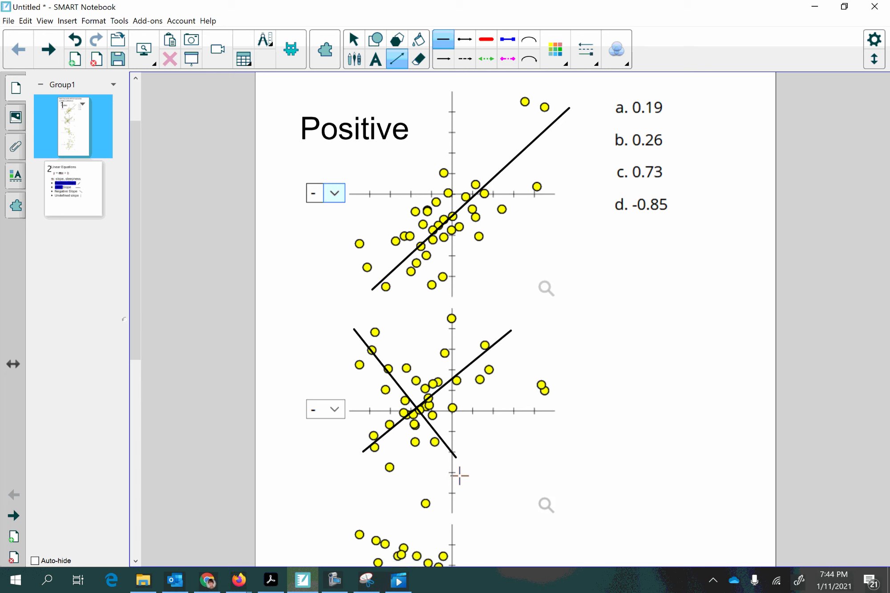
pyautogui.click(375, 59)
pyautogui.click(549, 351)
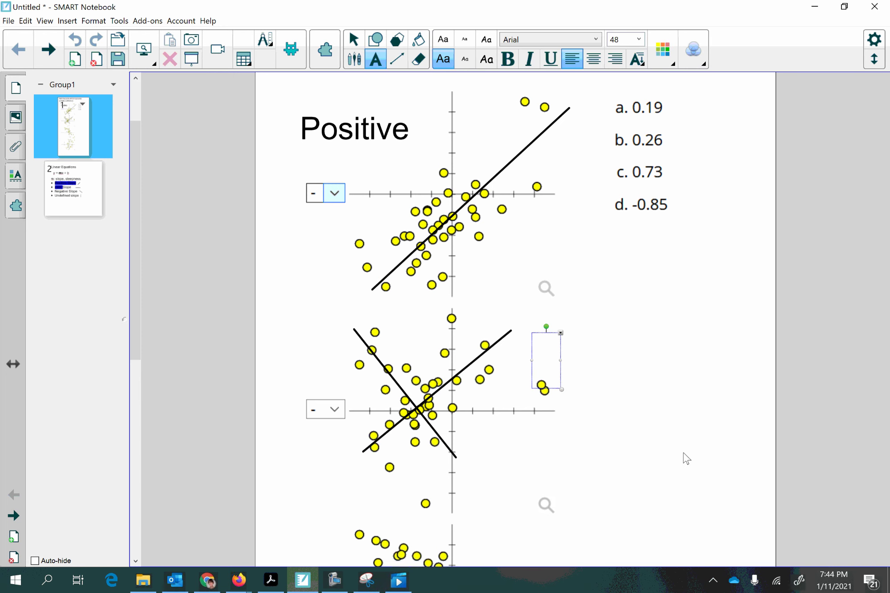
pyautogui.write('Close')
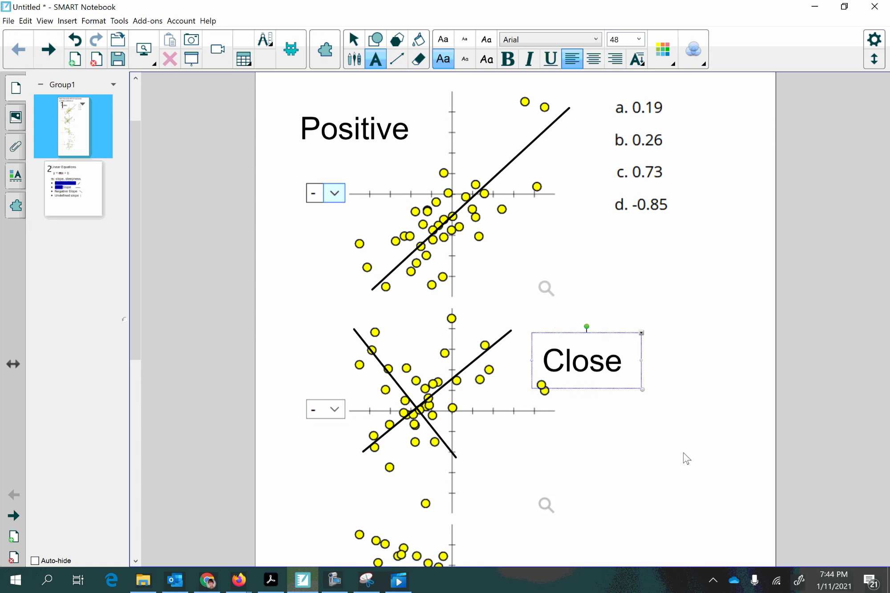
pyautogui.write(' zero')
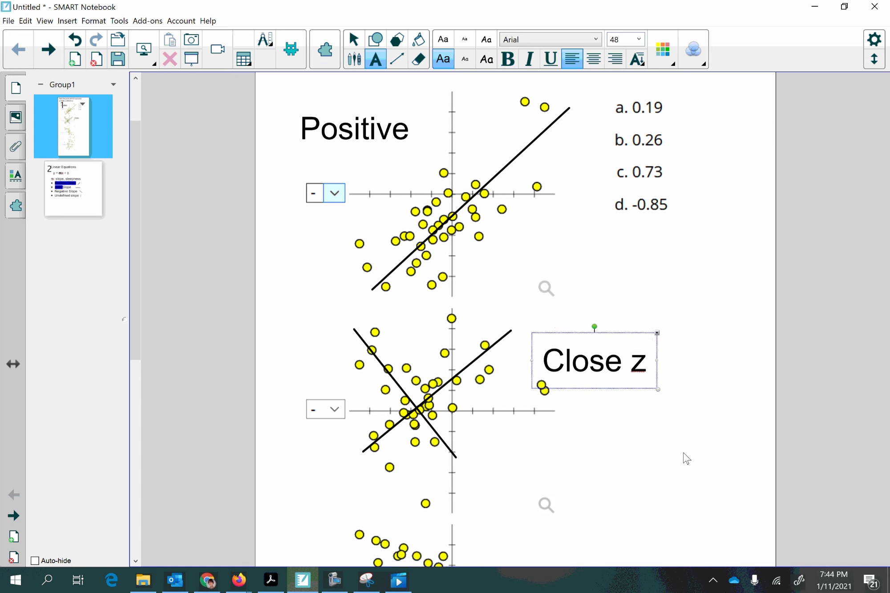
pyautogui.click(669, 476)
# - Draw a falling trend line through the third scatter plot
pyautogui.scroll(-5, 429, 512)
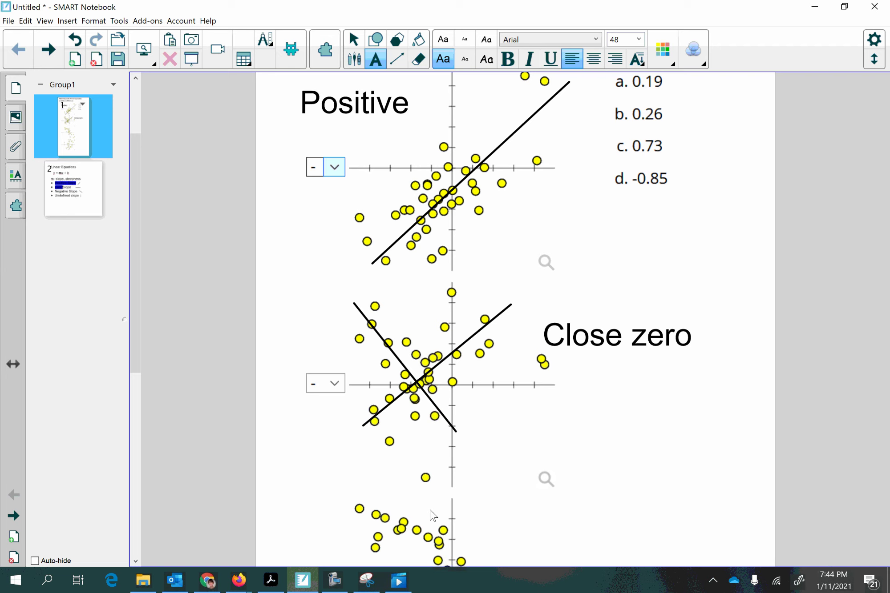
pyautogui.scroll(-1, 428, 512)
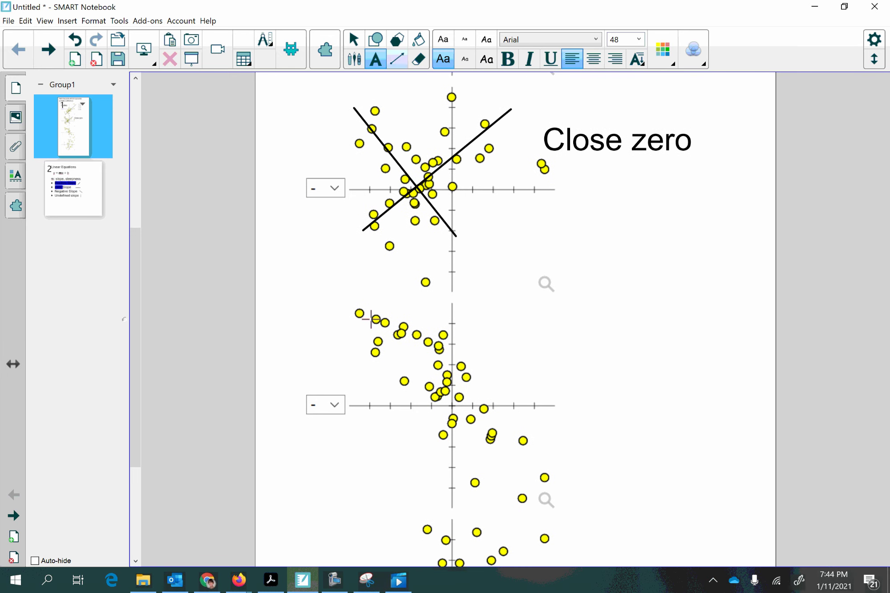
pyautogui.moveTo(363, 288)
pyautogui.mouseDown()
pyautogui.moveTo(411, 376)
pyautogui.moveTo(550, 517)
pyautogui.mouseUp()
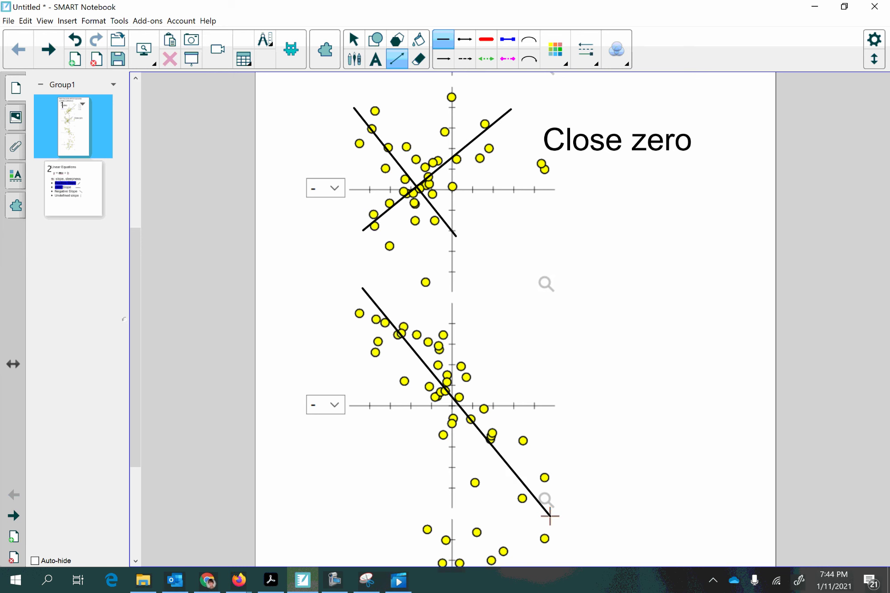
# - Put a 'Negative' text label to the right of the third scatter plot
pyautogui.click(380, 61)
pyautogui.click(561, 333)
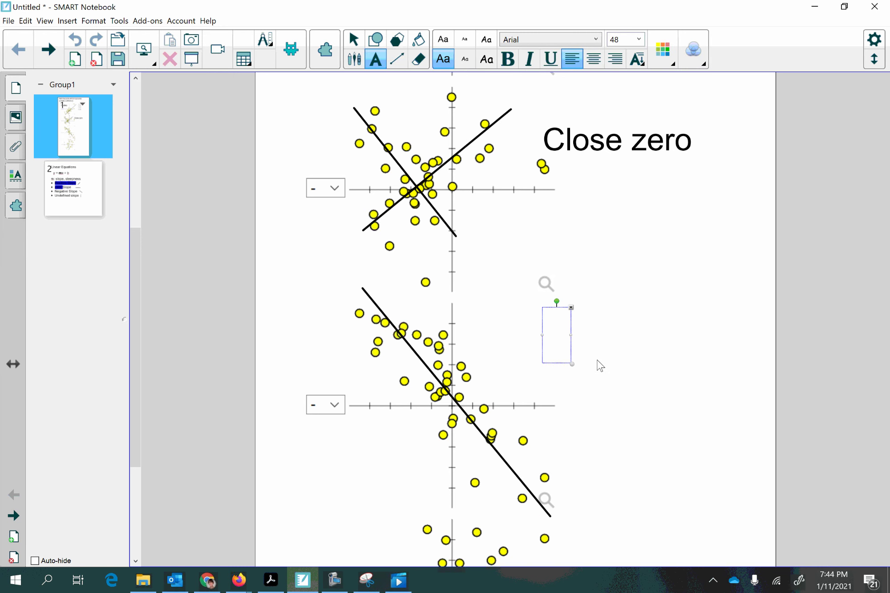
pyautogui.write('Negative')
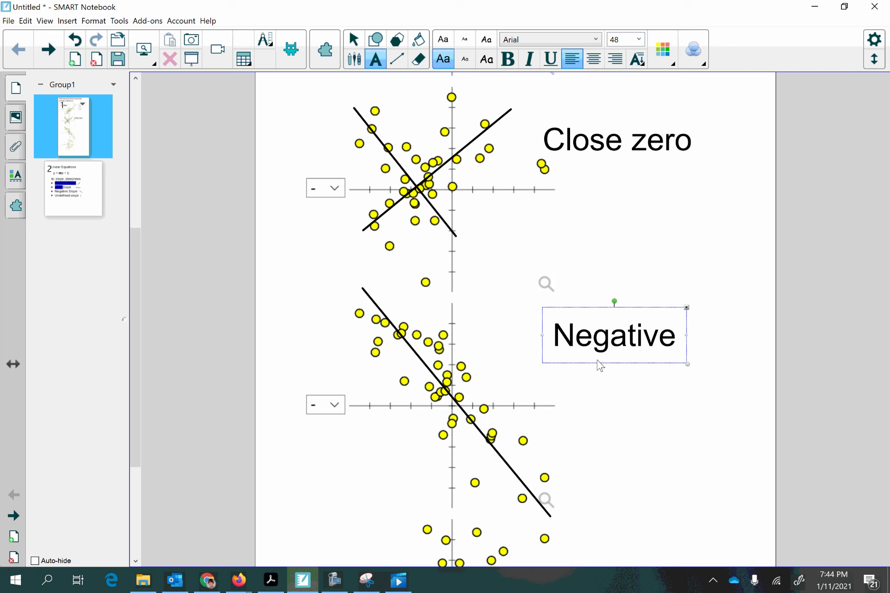
pyautogui.click(430, 543)
pyautogui.scroll(-5, 419, 523)
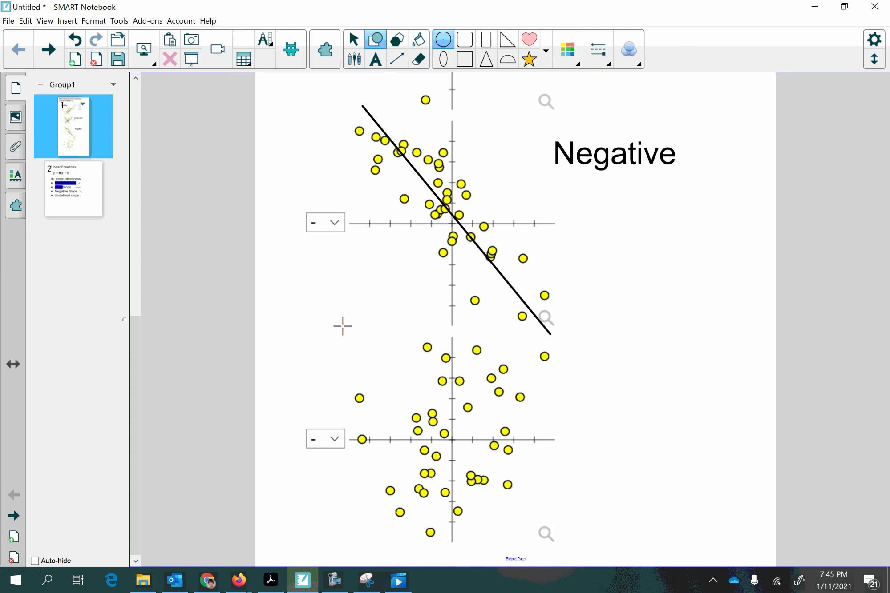
# - Draw a square frame around the fourth scatter plot, replacing an initial circle
pyautogui.click(346, 347)
pyautogui.moveTo(346, 347); pyautogui.dragTo(500, 346)
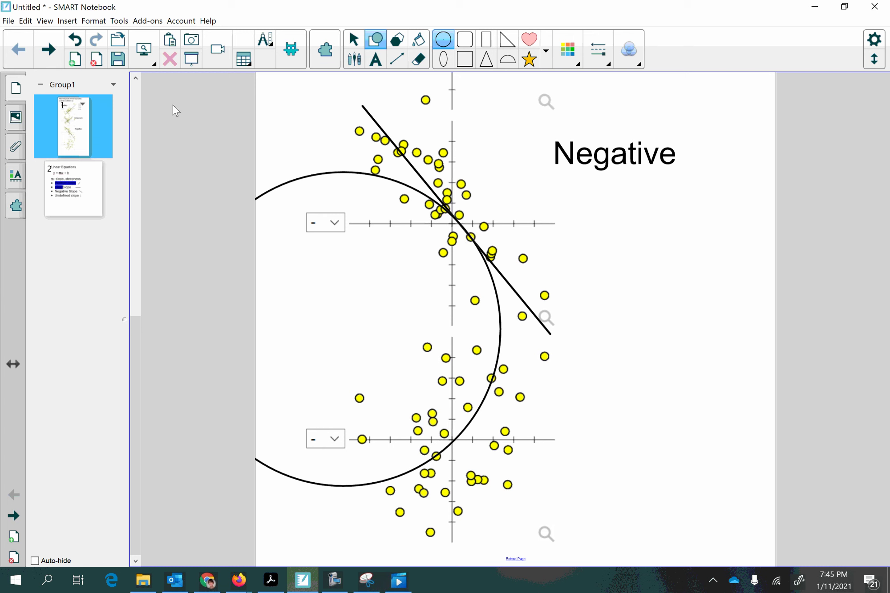
pyautogui.click(464, 58)
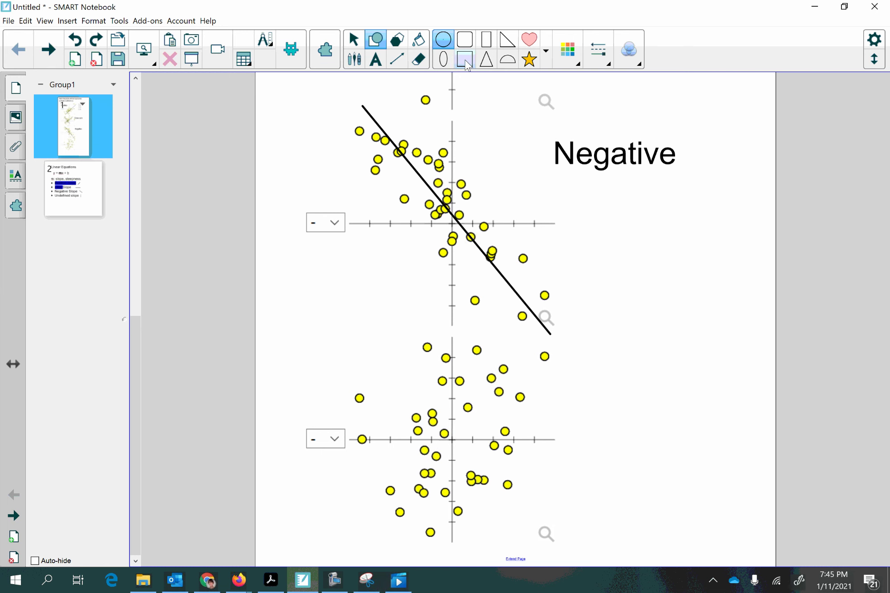
pyautogui.moveTo(338, 315); pyautogui.dragTo(561, 560)
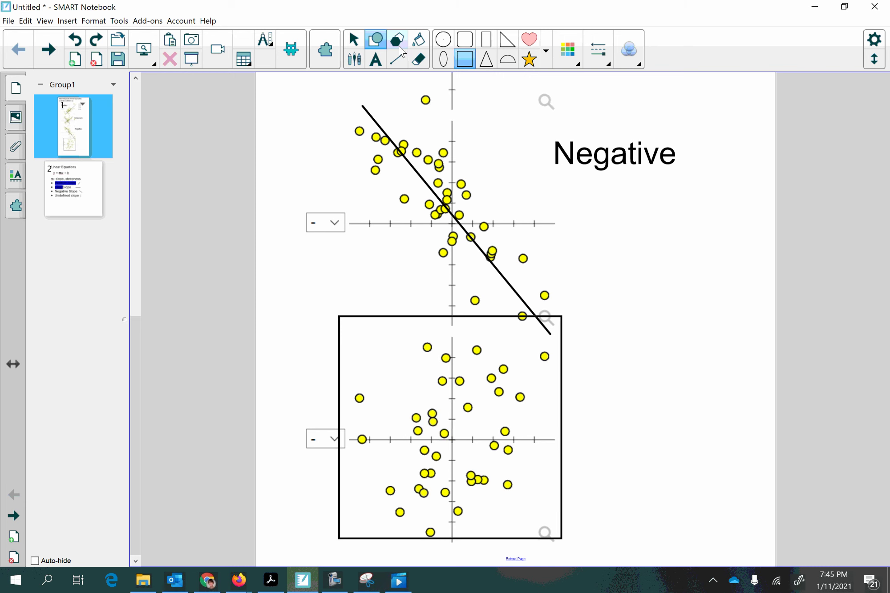
# - Nudge the plots up and shorten the falling trend line to stop above the square
pyautogui.click(353, 40)
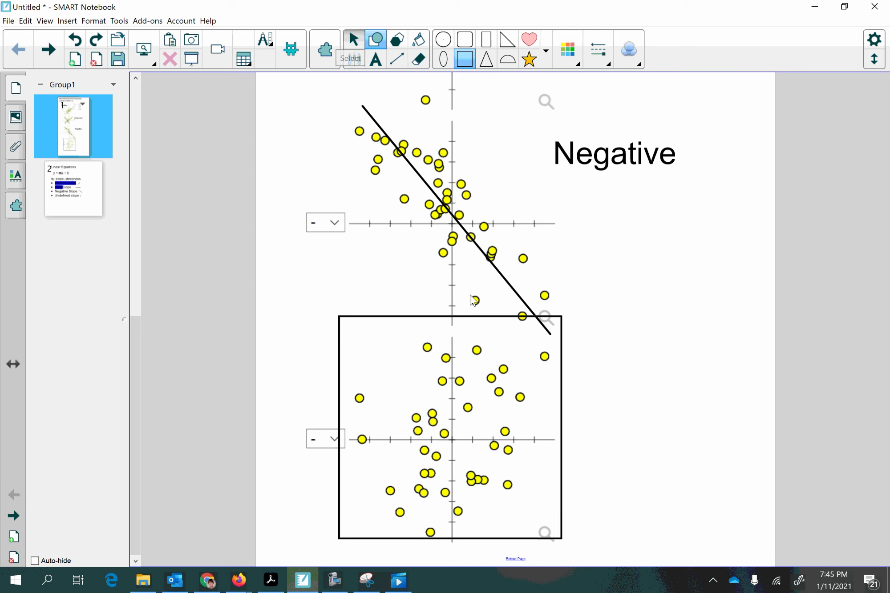
pyautogui.moveTo(396, 317)
pyautogui.mouseDown()
pyautogui.moveTo(403, 328)
pyautogui.moveTo(393, 304)
pyautogui.moveTo(403, 304)
pyautogui.mouseUp()
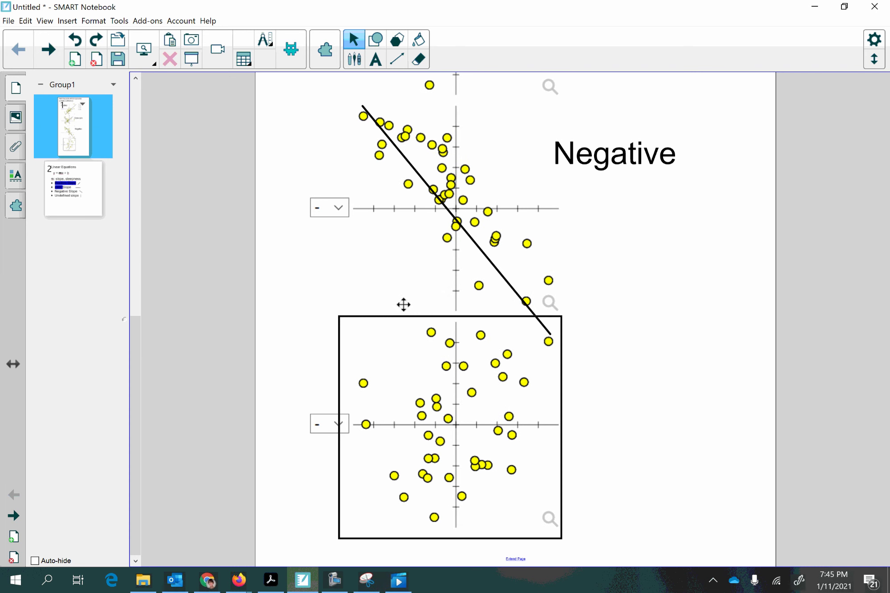
pyautogui.click(547, 337)
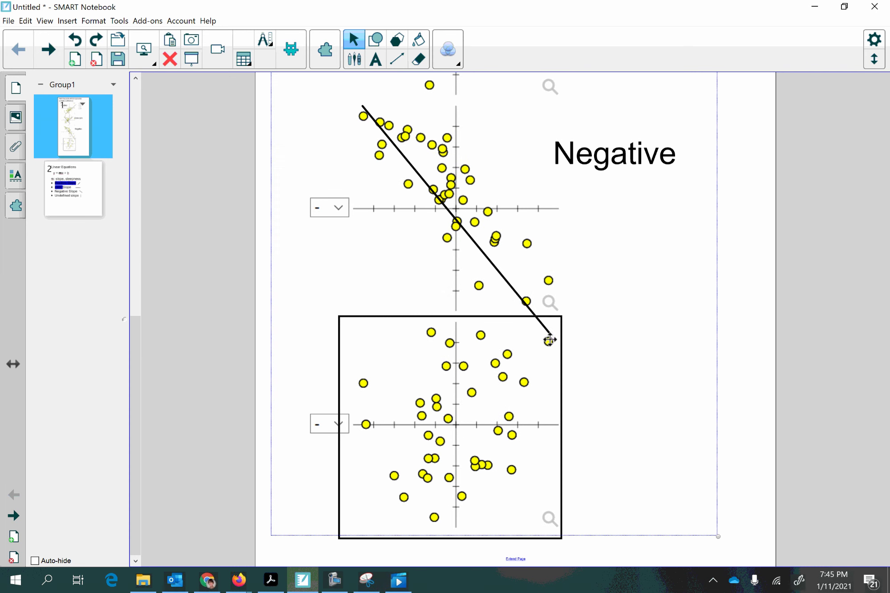
pyautogui.click(534, 314)
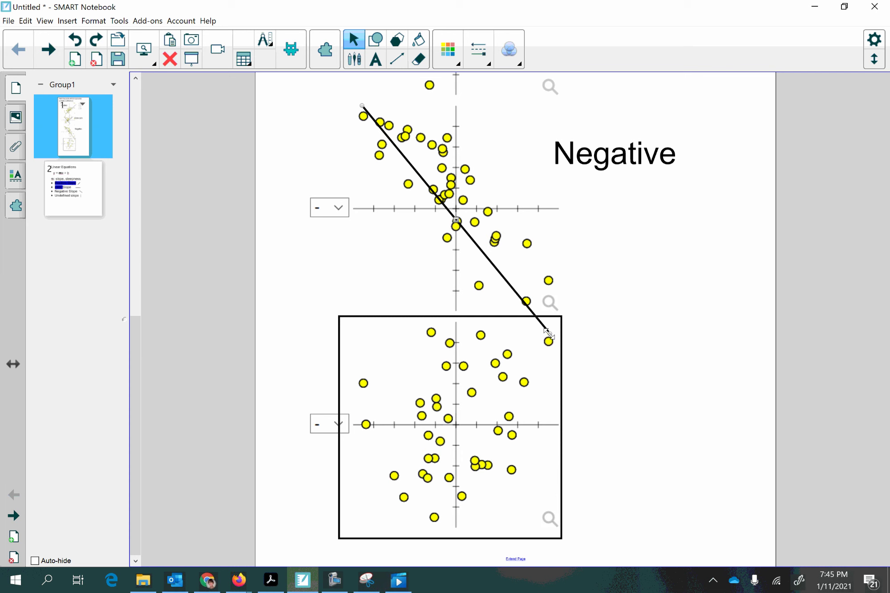
pyautogui.moveTo(547, 333); pyautogui.dragTo(534, 313)
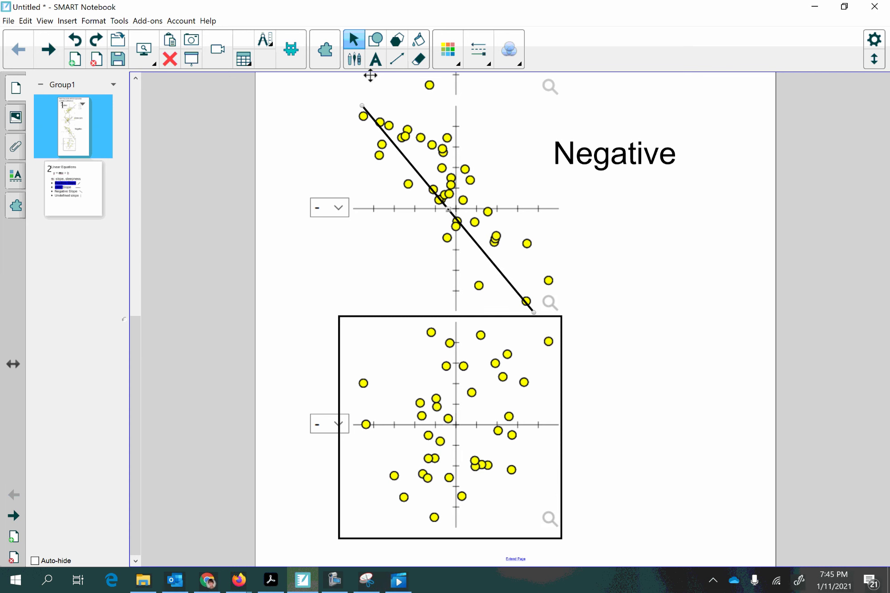
pyautogui.click(396, 60)
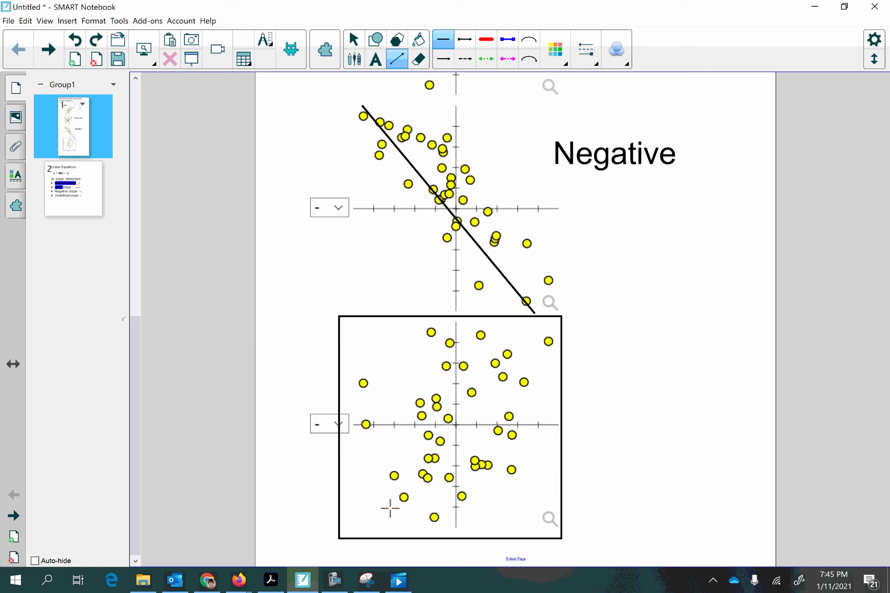
# - Draw three rising lines of different steepness across the boxed fourth scatter plot
pyautogui.moveTo(373, 492); pyautogui.dragTo(548, 341)
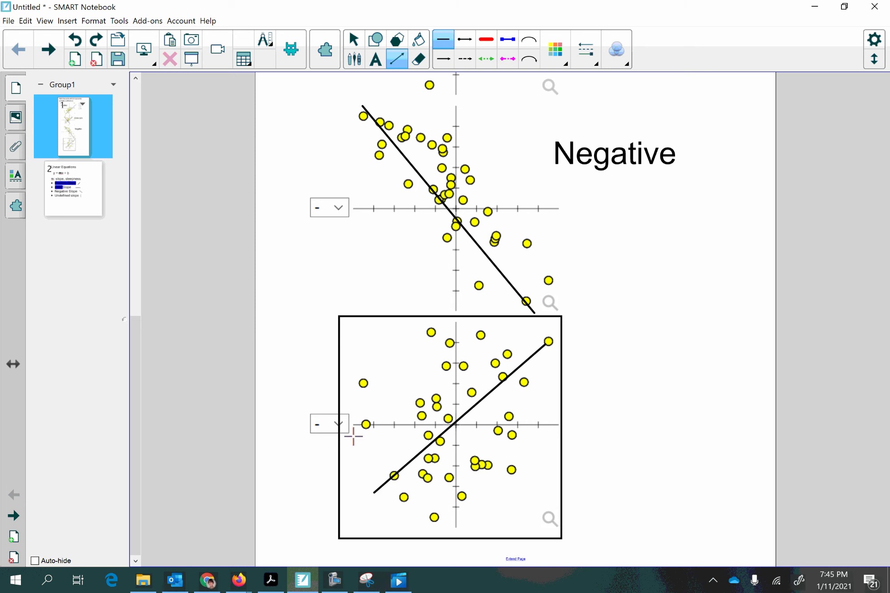
pyautogui.moveTo(359, 445); pyautogui.dragTo(556, 368)
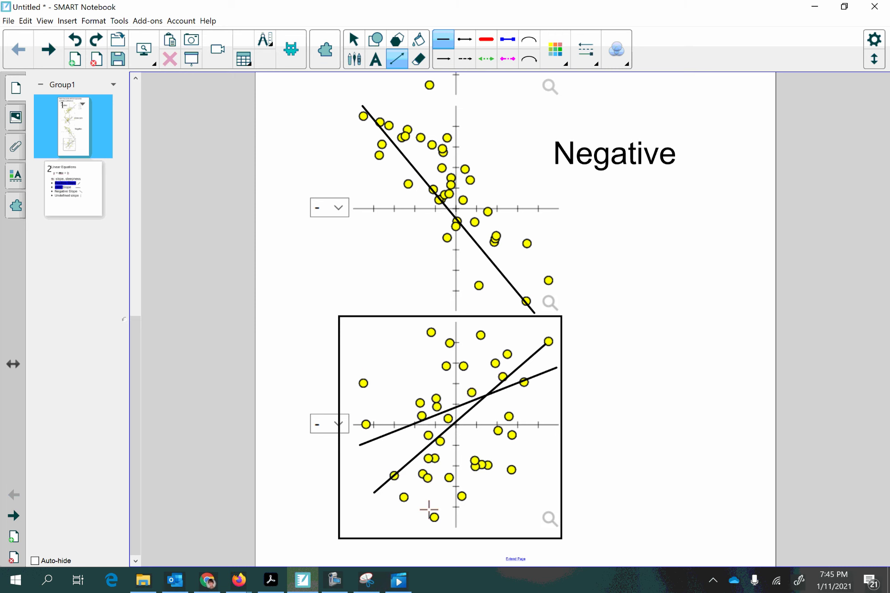
pyautogui.moveTo(431, 517); pyautogui.dragTo(513, 337)
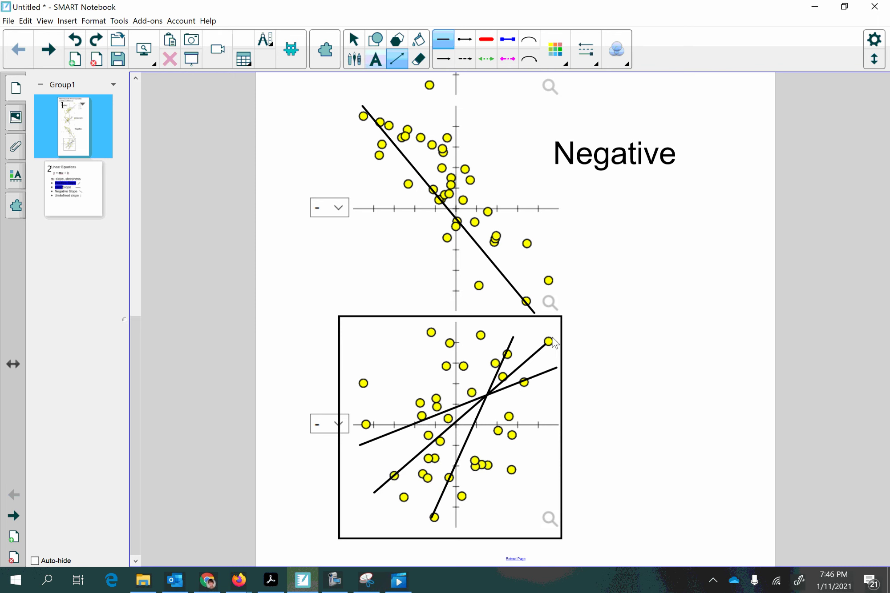
pyautogui.click(586, 377)
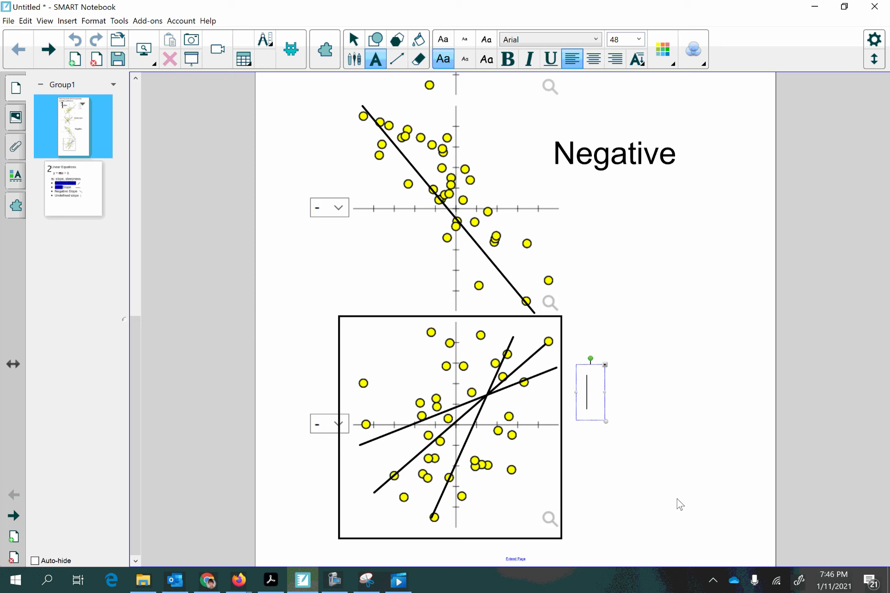
# - Type the label 'Close to zero, positive' beside the boxed fourth scatter plot
pyautogui.write('clo')
pyautogui.press('BackSpace')
pyautogui.press('BackSpace')
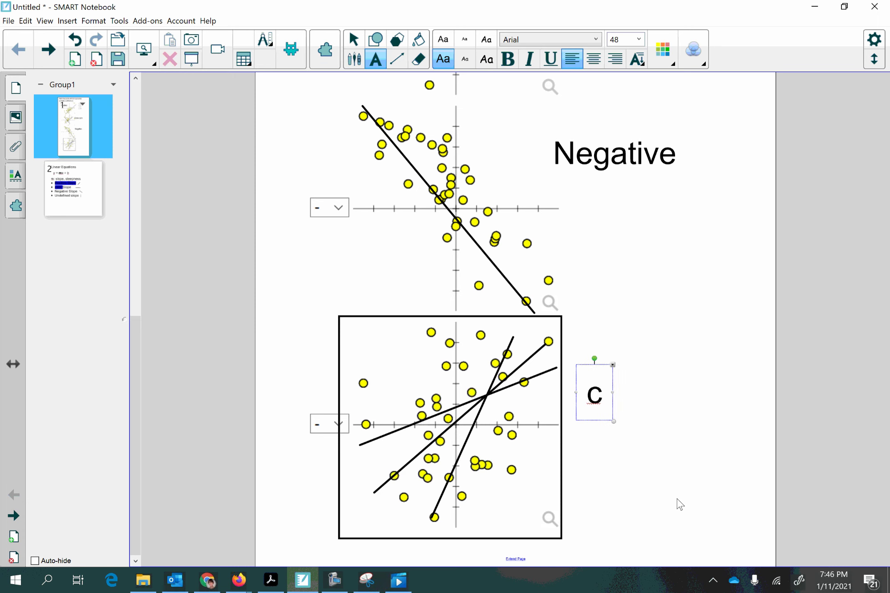
pyautogui.press('BackSpace')
pyautogui.write('Clos')
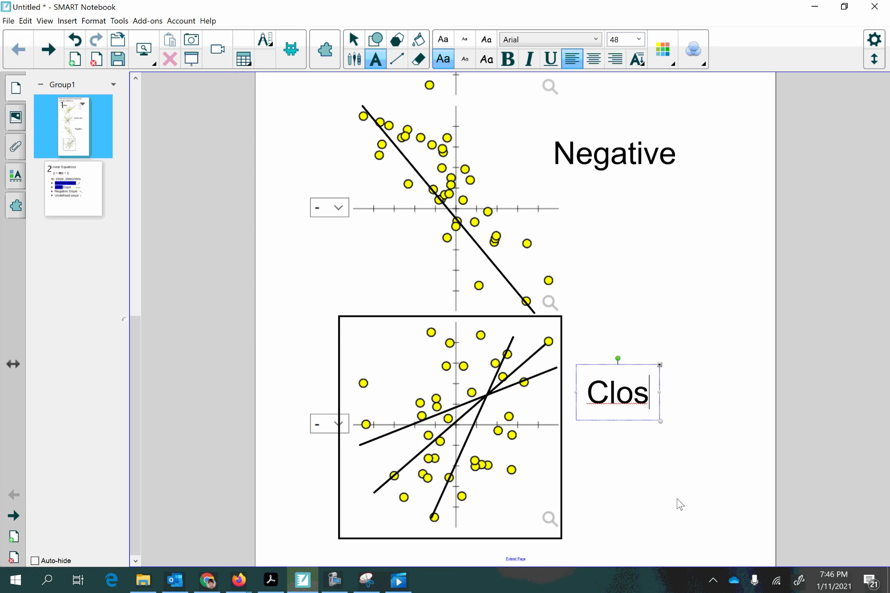
pyautogui.write('e to zero')
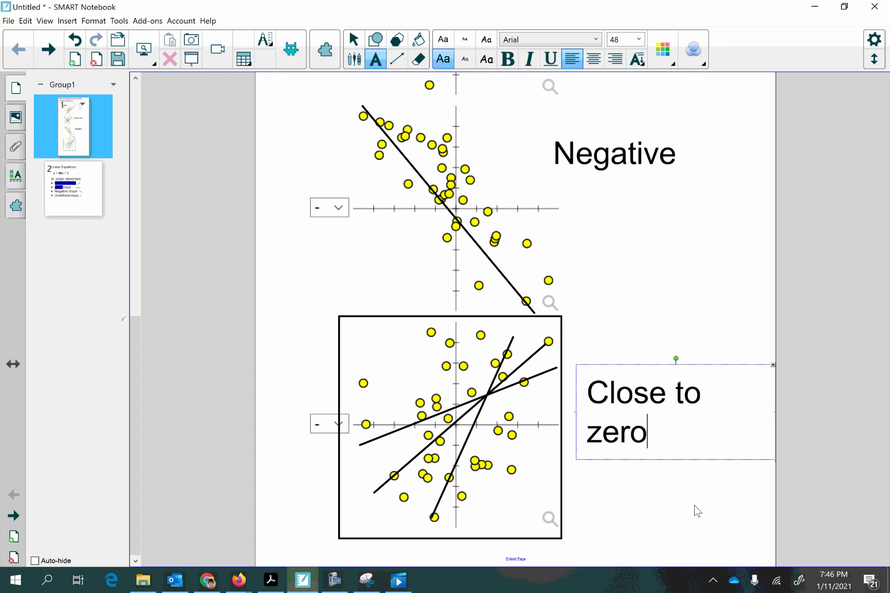
pyautogui.write(', posi')
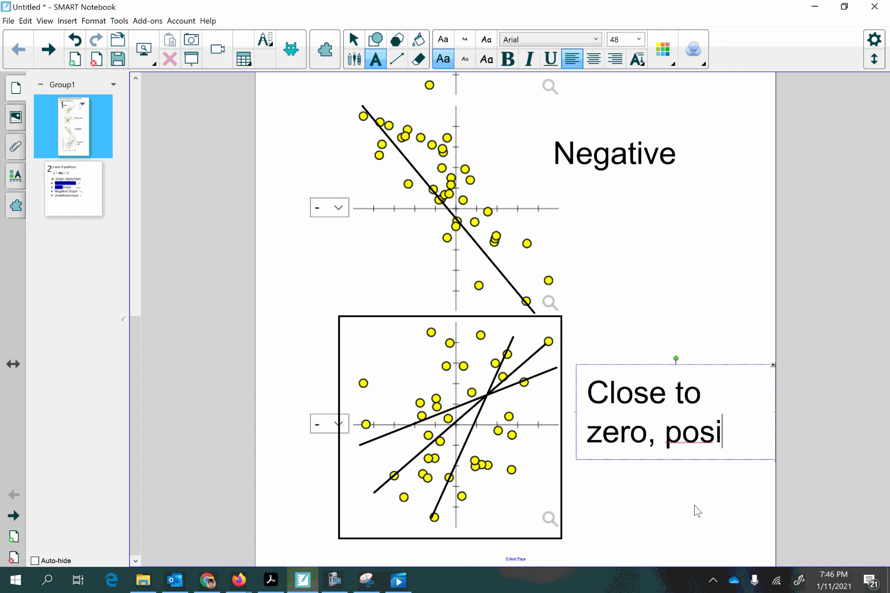
pyautogui.write('tive')
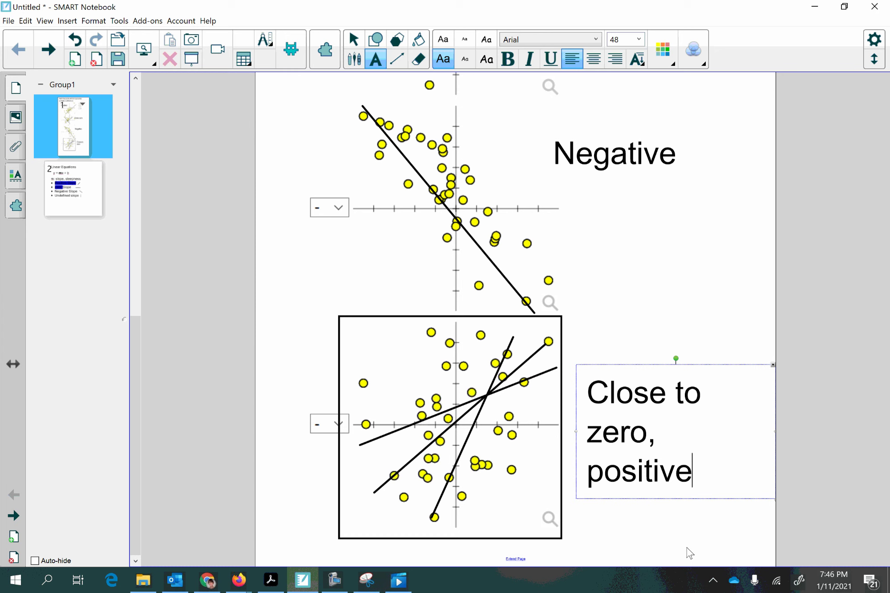
pyautogui.click(662, 526)
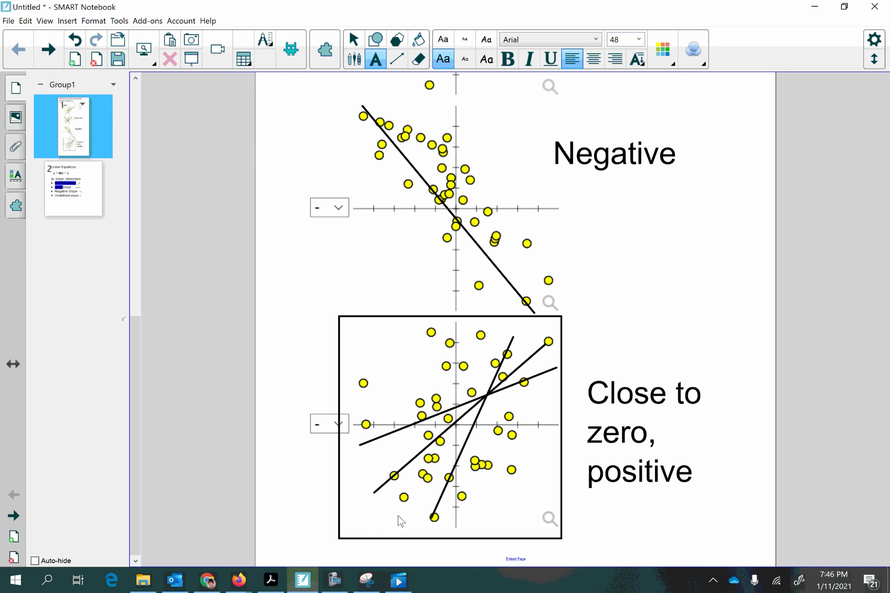
# - Nudge the Negative graph's falling trend line slightly up and right to fit its points
pyautogui.scroll(1, 401, 521)
pyautogui.scroll(7, 400, 522)
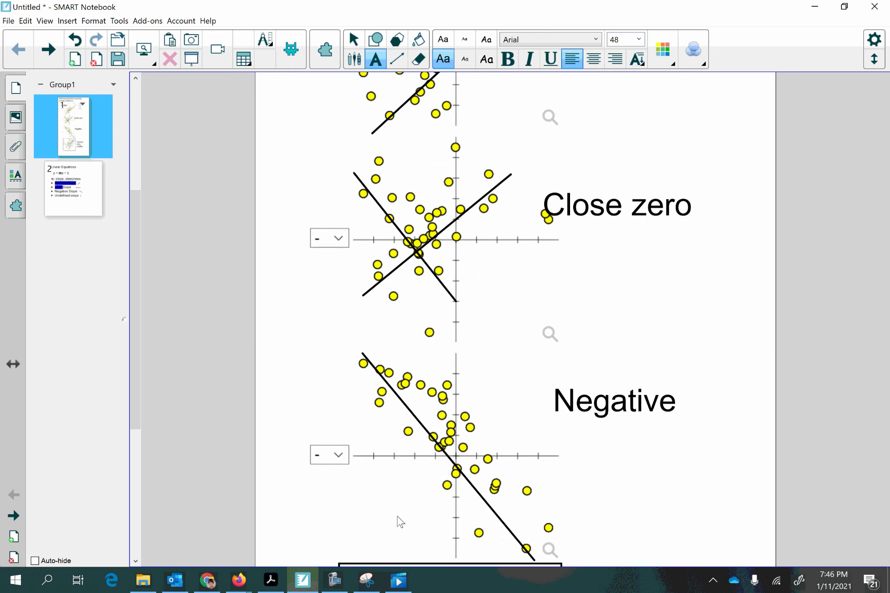
pyautogui.scroll(4, 398, 518)
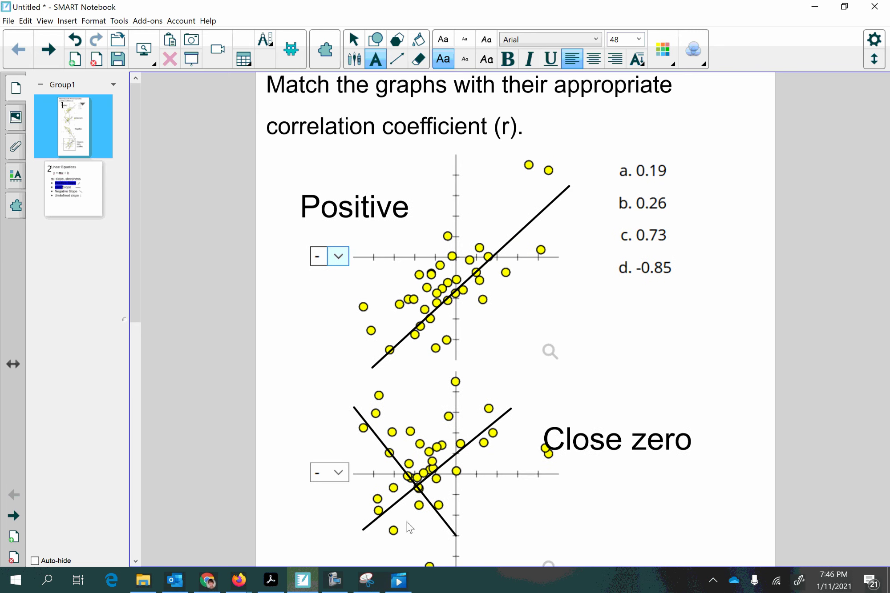
pyautogui.scroll(-6, 356, 490)
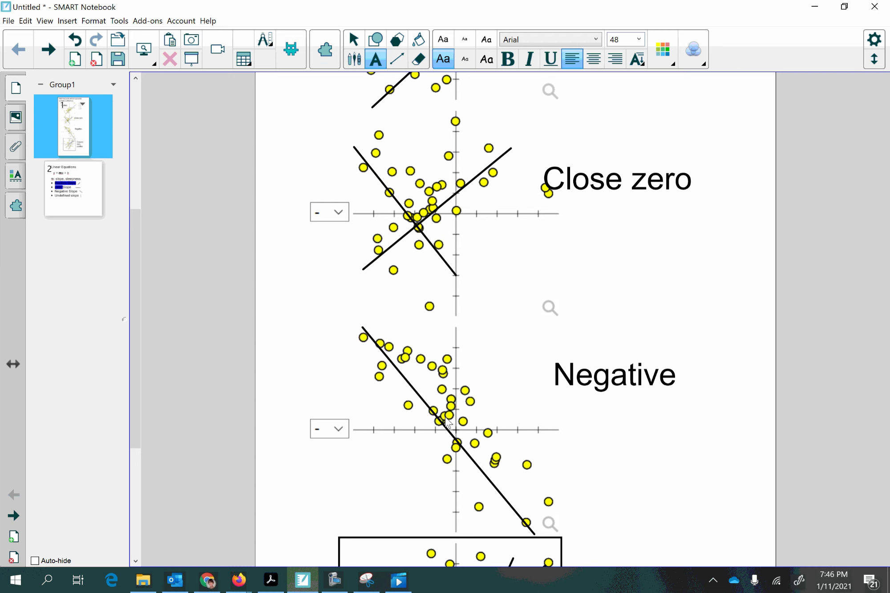
pyautogui.click(444, 433)
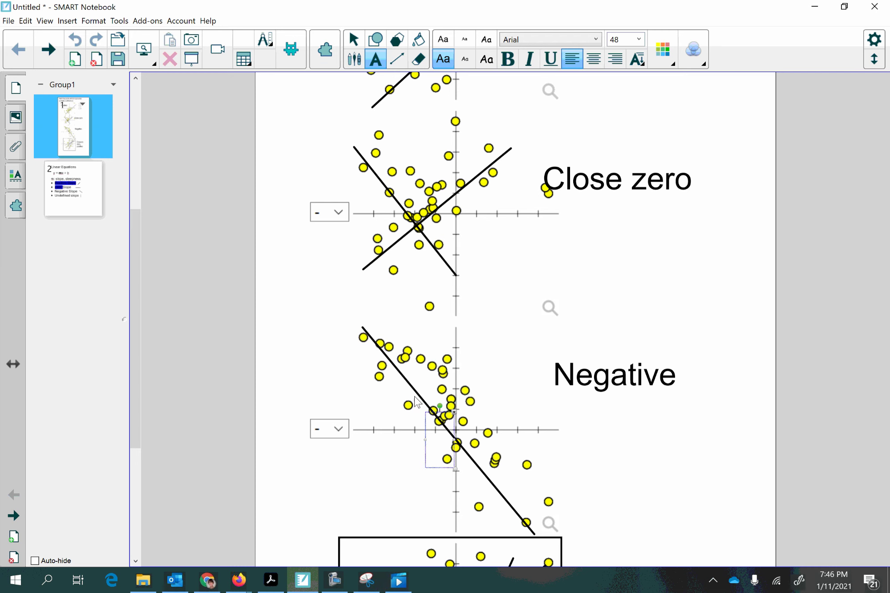
pyautogui.click(397, 58)
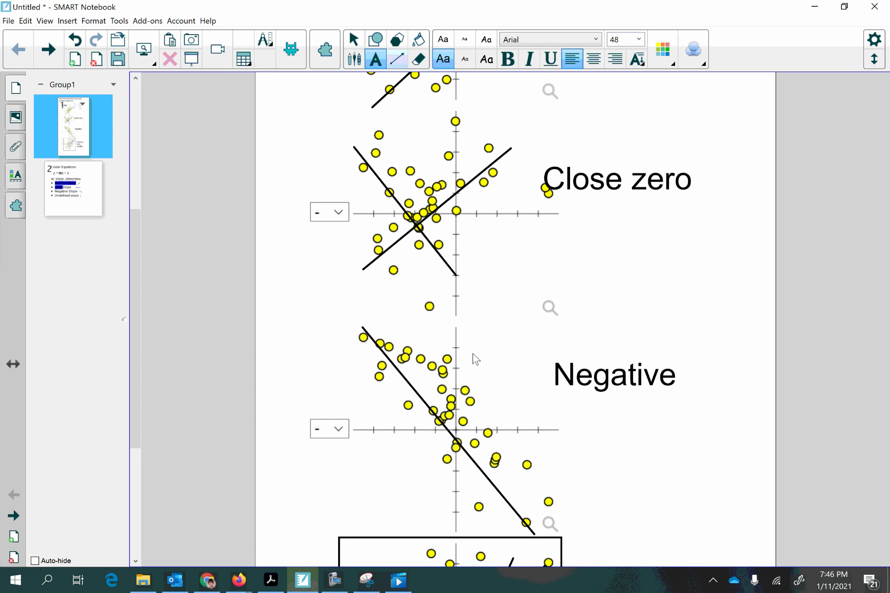
pyautogui.click(418, 393)
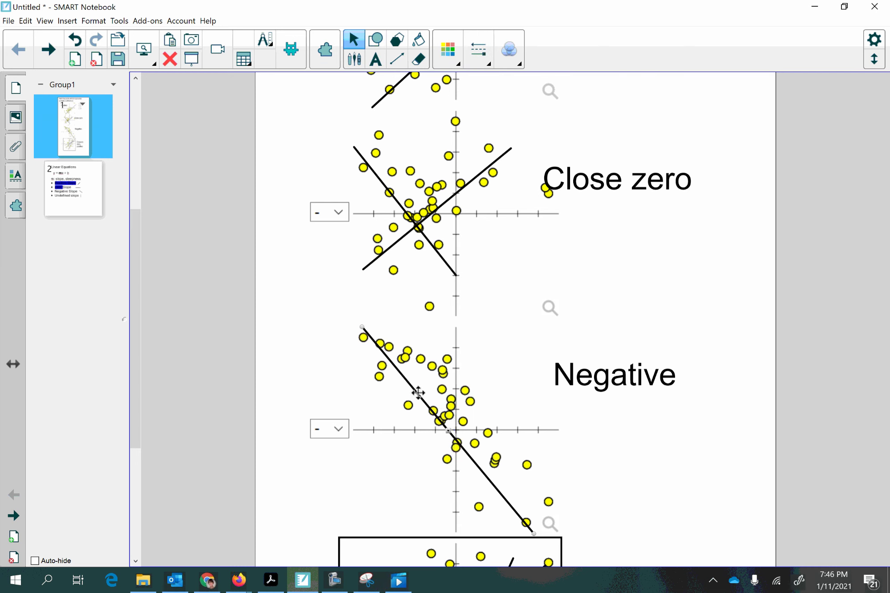
pyautogui.moveTo(418, 393); pyautogui.dragTo(429, 383)
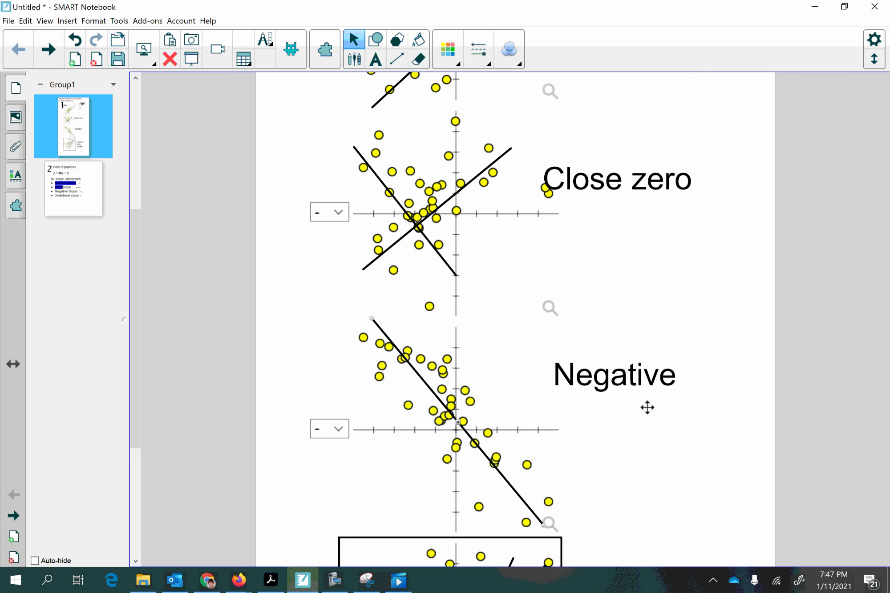
# - Append ', close to -1' to the Negative label so it reads 'Negative, close to -1'
pyautogui.click(663, 375)
pyautogui.click(676, 376)
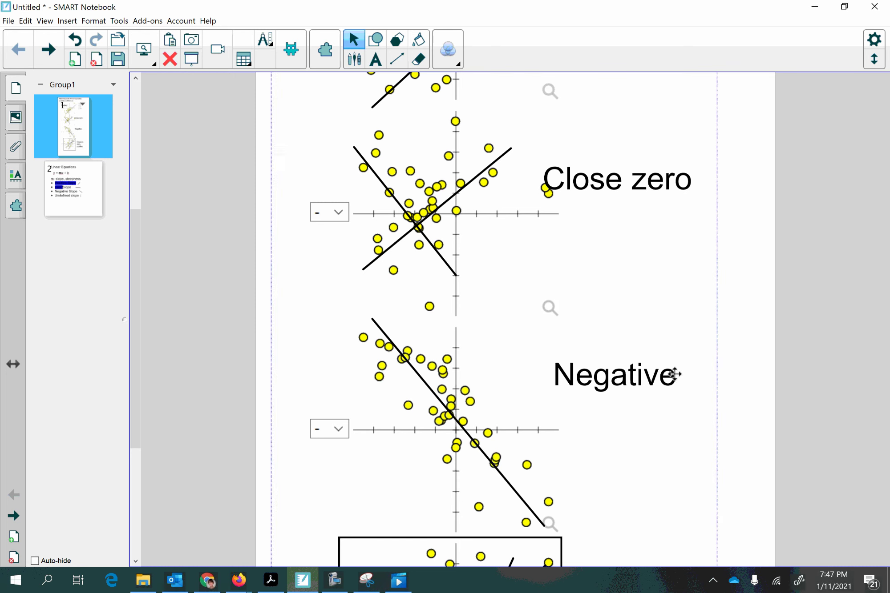
pyautogui.doubleClick(674, 374)
pyautogui.write(', clo')
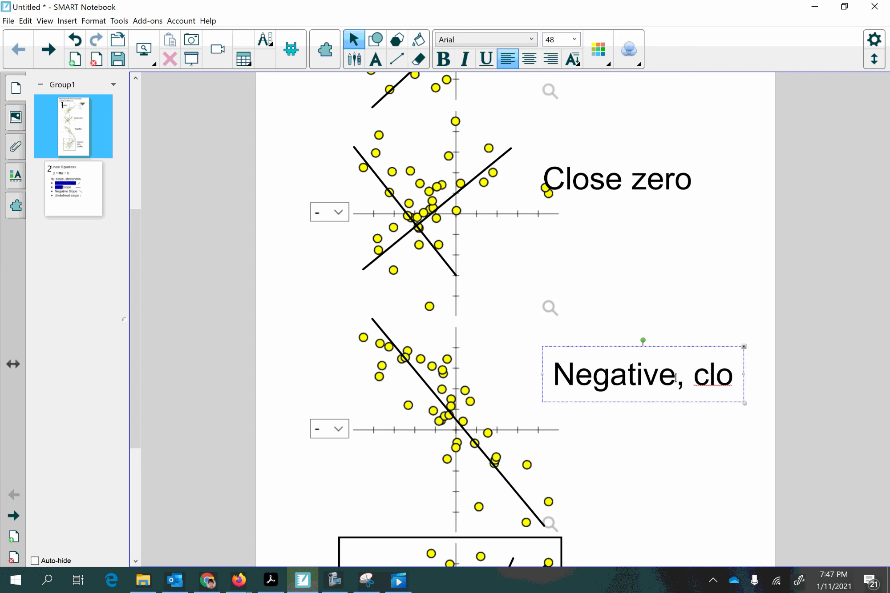
pyautogui.write('se to negative 1')
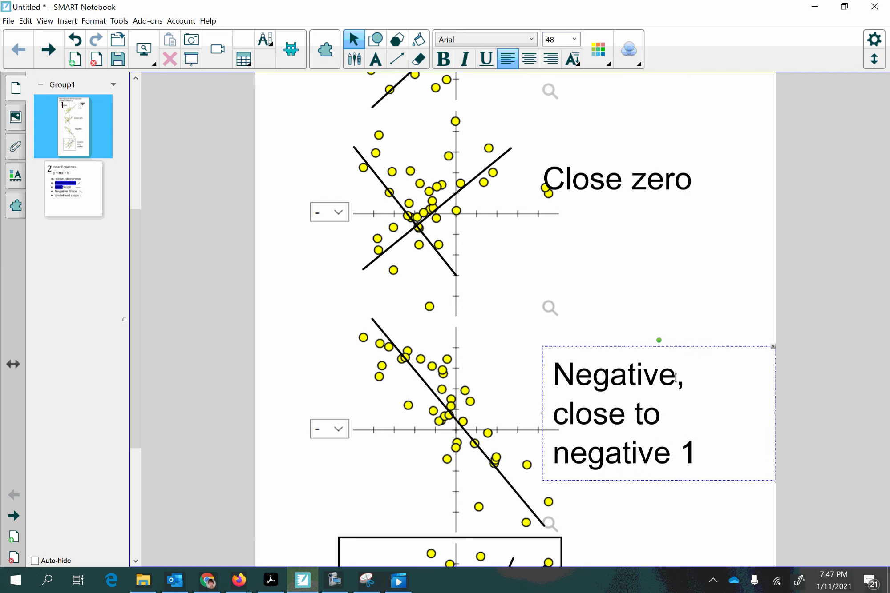
pyautogui.press('BackSpace')
pyautogui.press('BackSpace')
pyautogui.press('BackSpace')
pyautogui.press('BackSpace')
pyautogui.press('BackSpace')
pyautogui.press('BackSpace')
pyautogui.press('BackSpace')
pyautogui.press('BackSpace')
pyautogui.press('BackSpace')
pyautogui.press('BackSpace')
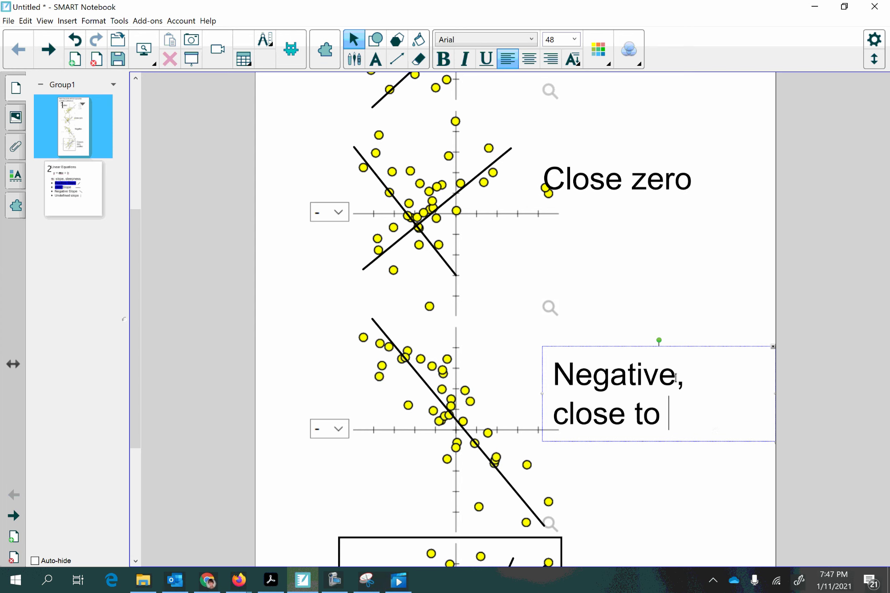
pyautogui.write('-1')
pyautogui.click(674, 496)
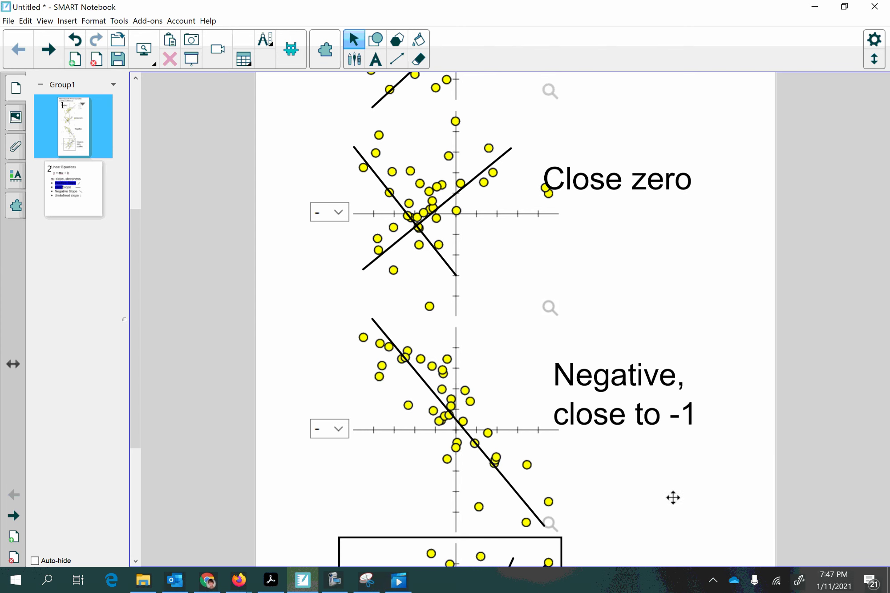
# - Add the answer letter d beside the 'Negative, close to -1' scatter plot
pyautogui.scroll(3, 437, 470)
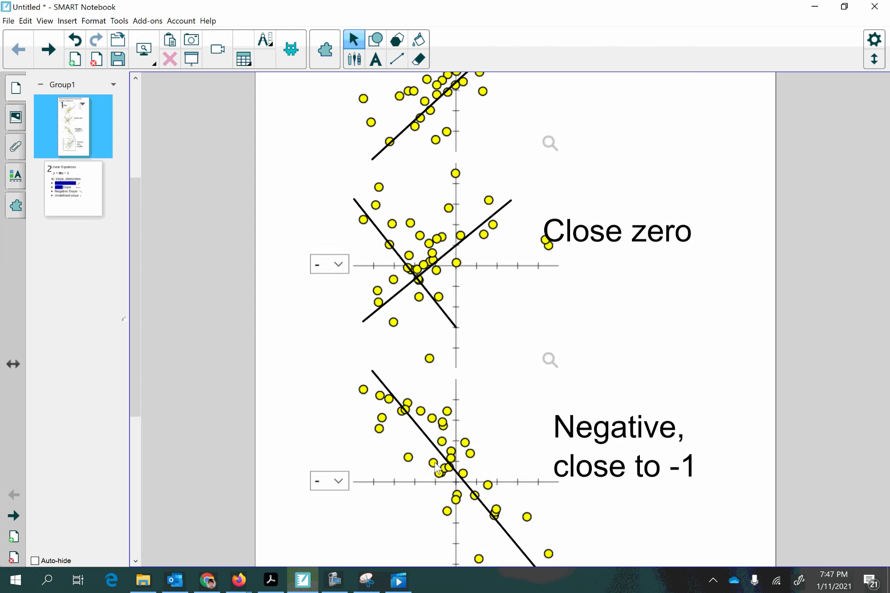
pyautogui.scroll(3, 462, 479)
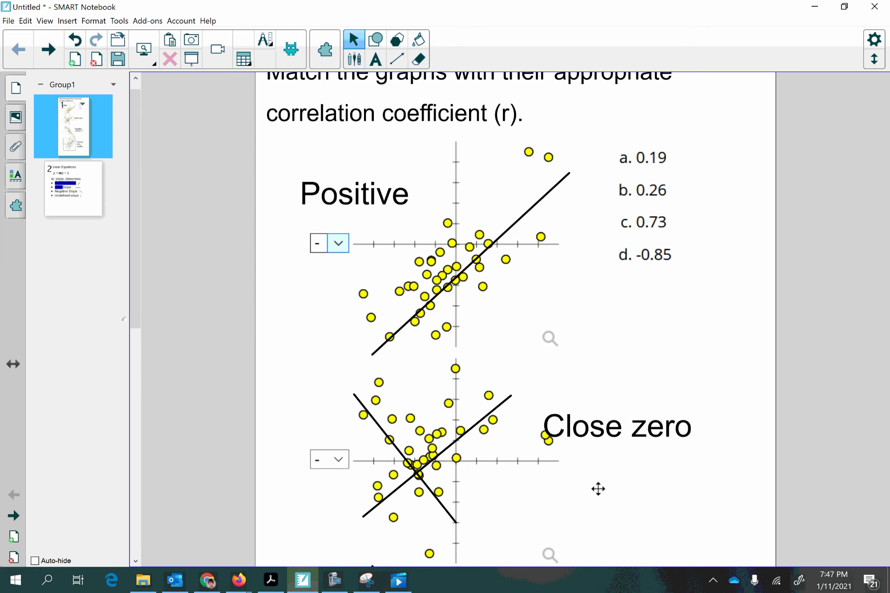
pyautogui.scroll(-2, 578, 498)
pyautogui.scroll(-2, 574, 497)
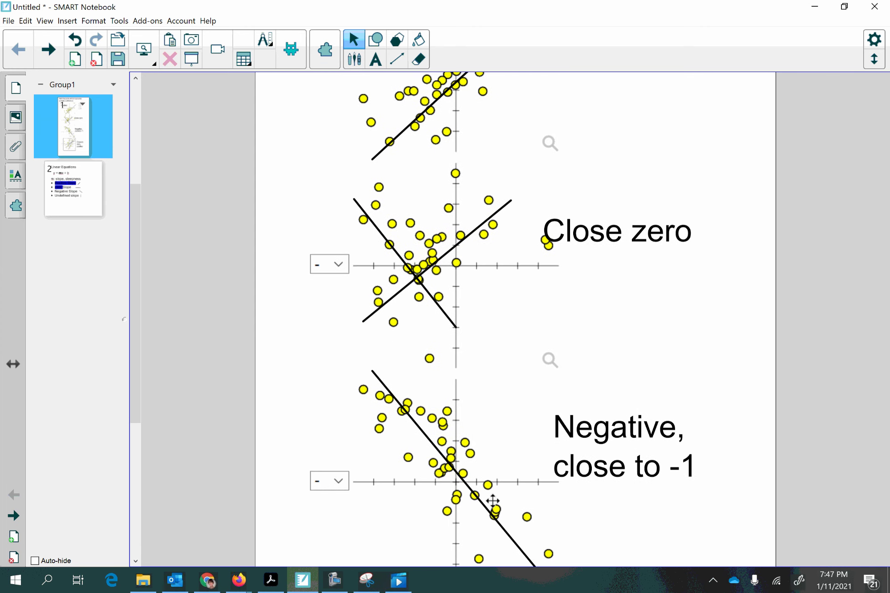
pyautogui.click(375, 58)
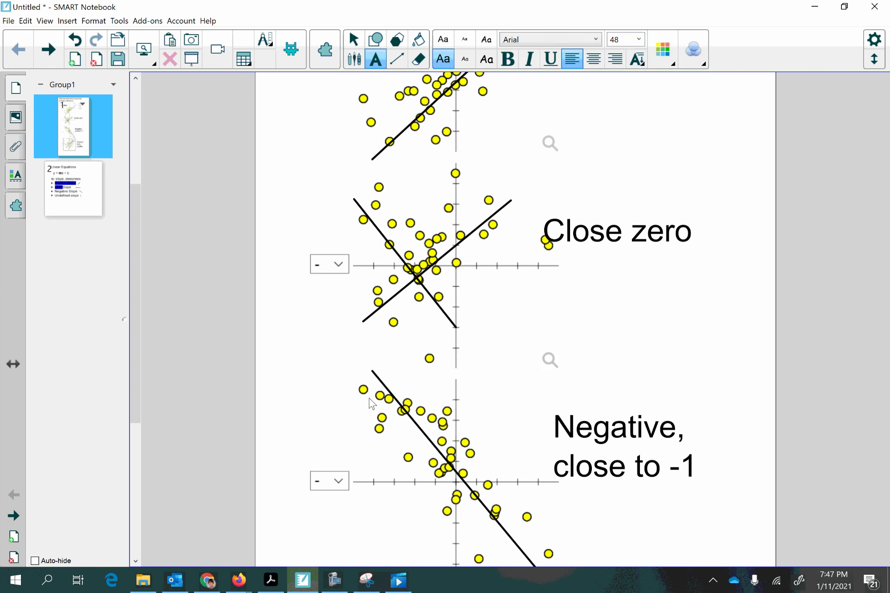
pyautogui.click(306, 453)
pyautogui.write('d')
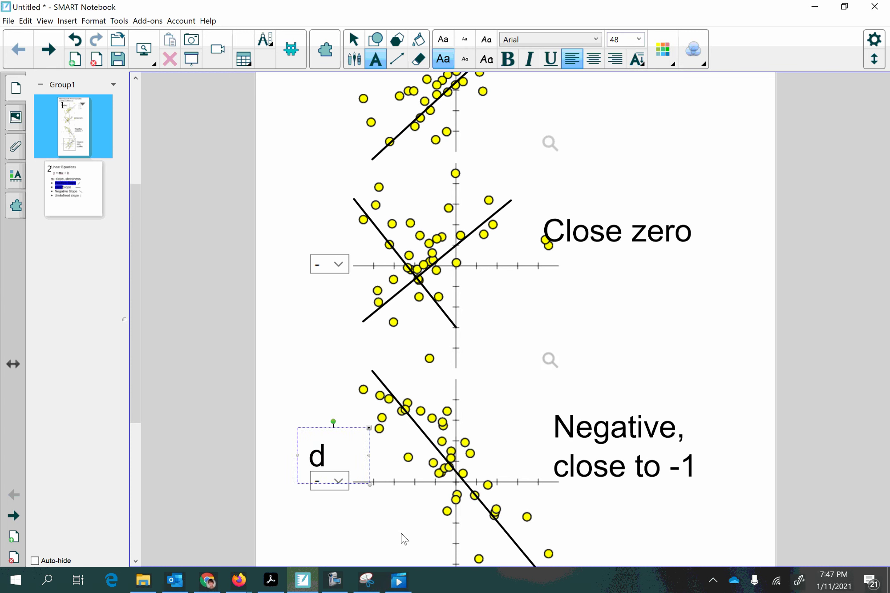
pyautogui.click(405, 538)
# - Add the answer letter c to the left of the Positive scatter plot
pyautogui.scroll(3, 481, 514)
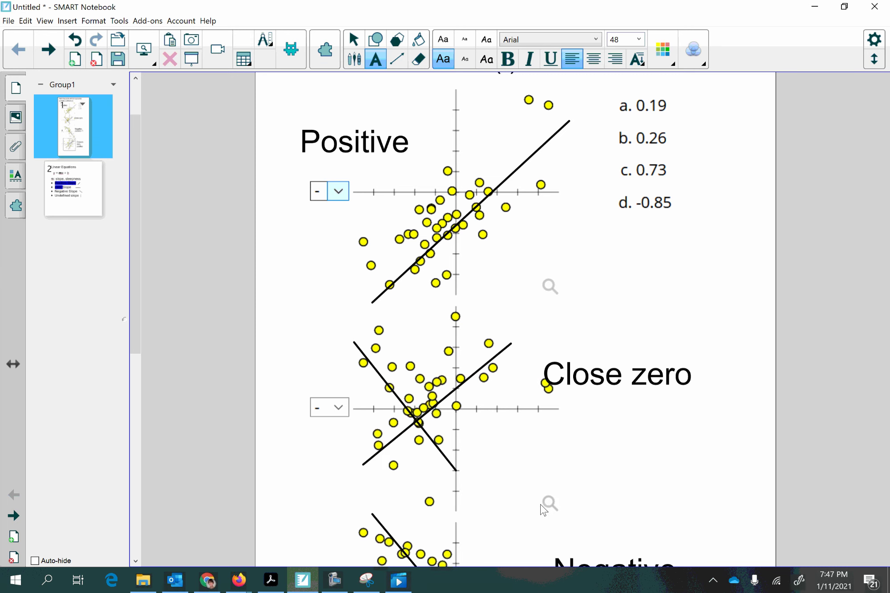
pyautogui.scroll(-6, 474, 513)
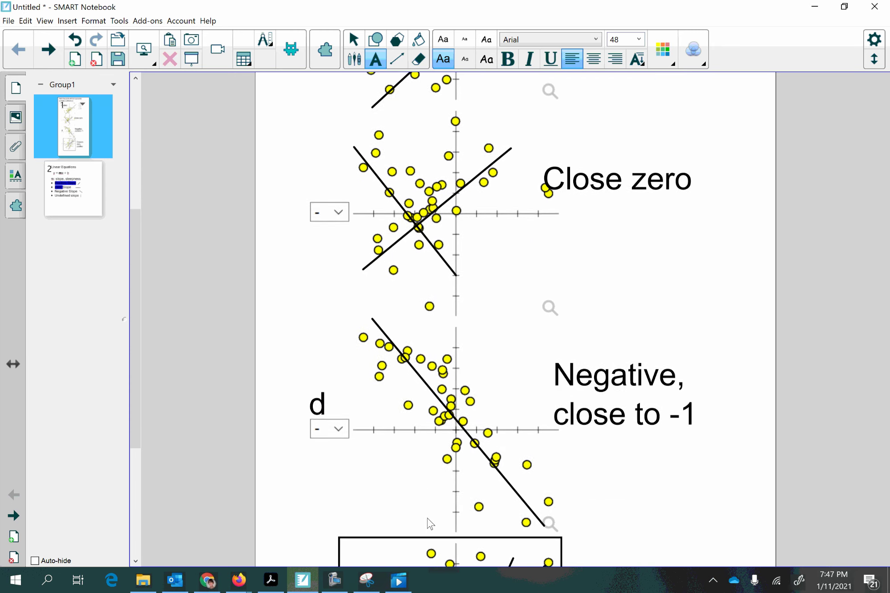
pyautogui.scroll(-4, 426, 522)
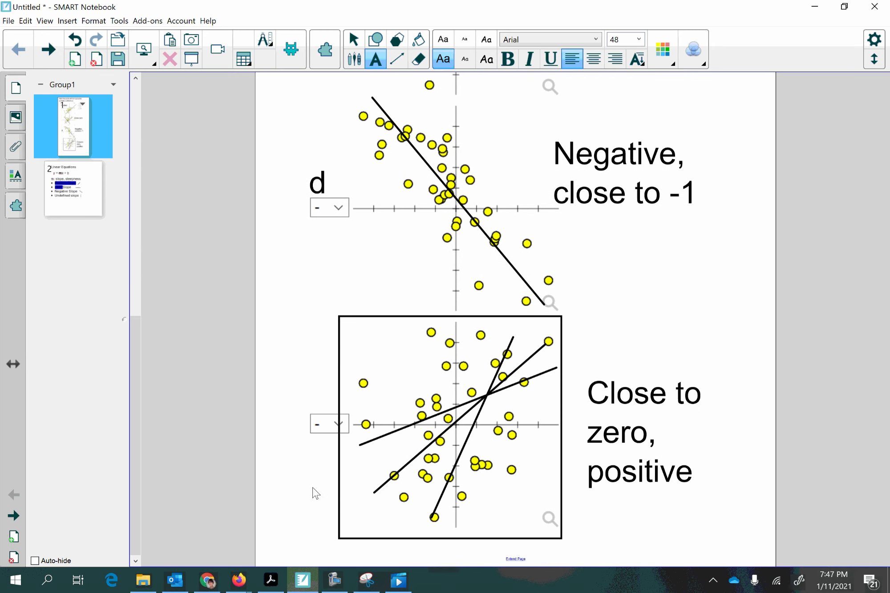
pyautogui.scroll(10, 354, 500)
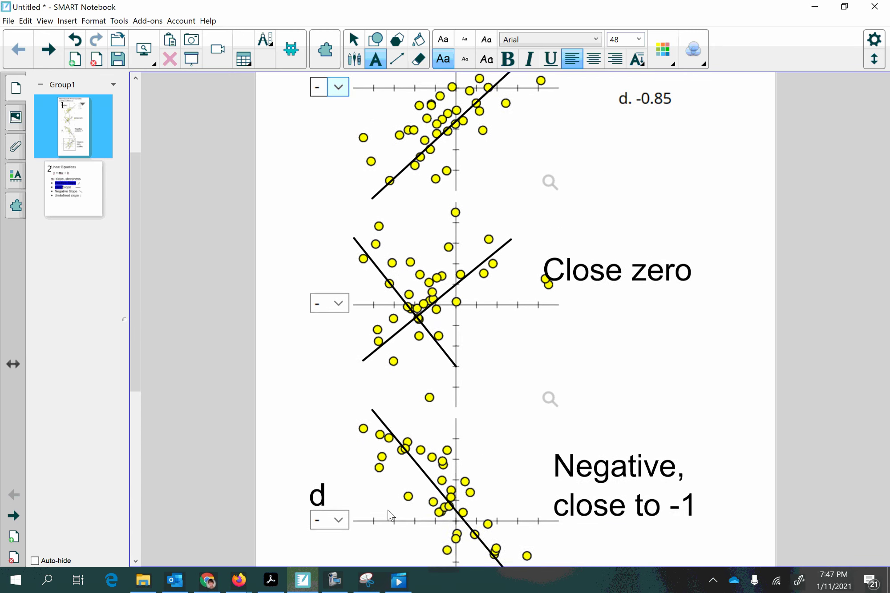
pyautogui.scroll(1, 401, 508)
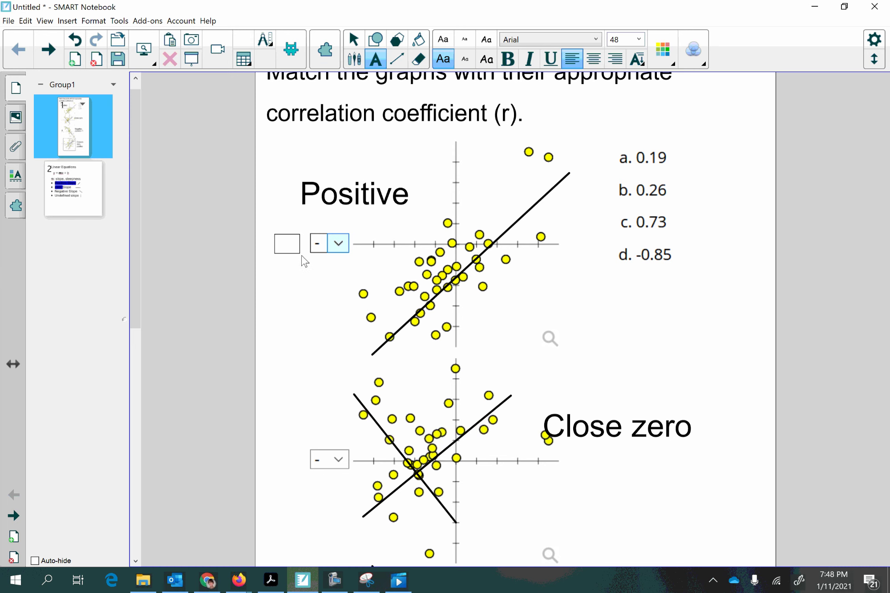
pyautogui.click(304, 261)
pyautogui.write('c')
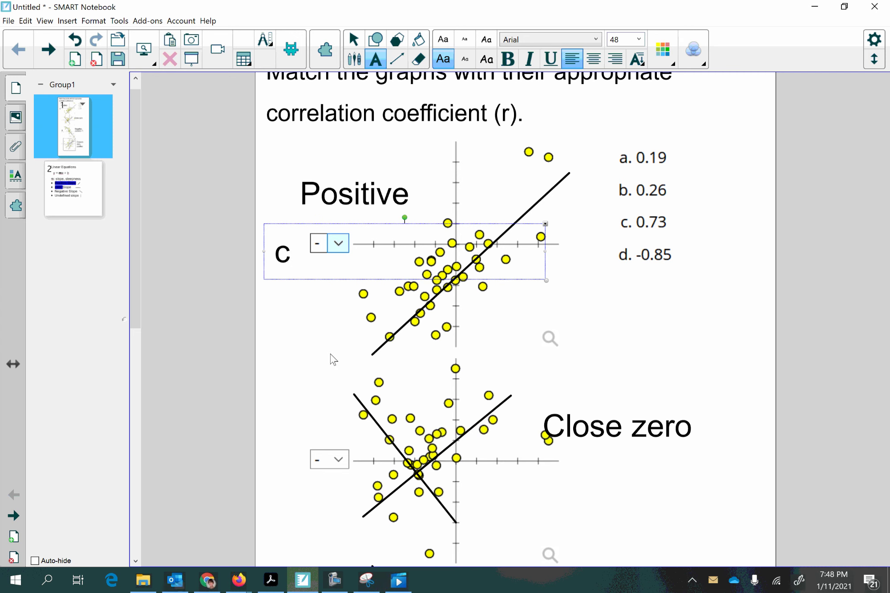
pyautogui.click(334, 359)
pyautogui.click(290, 252)
pyautogui.click(327, 352)
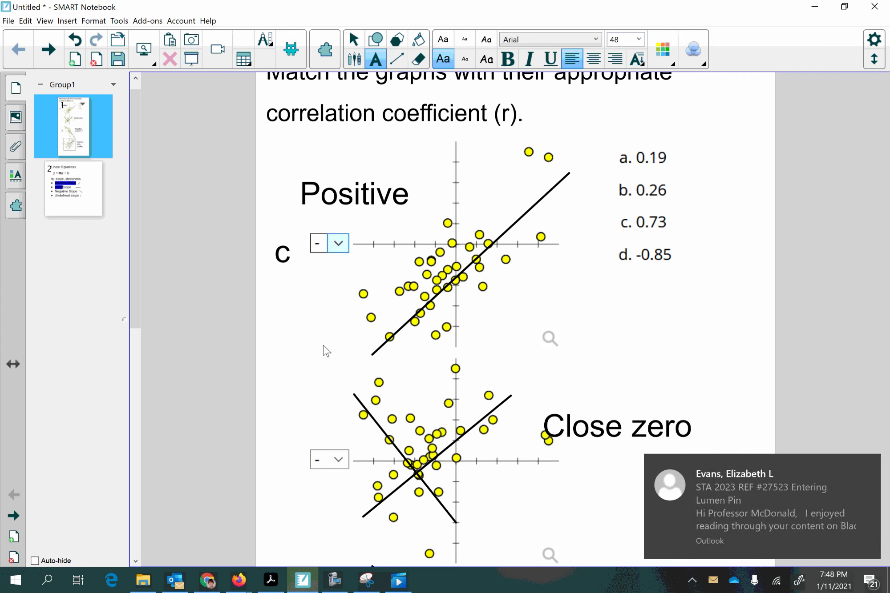
# - Close the Outlook mail notification and scroll through the page to review the graphs
pyautogui.click(869, 464)
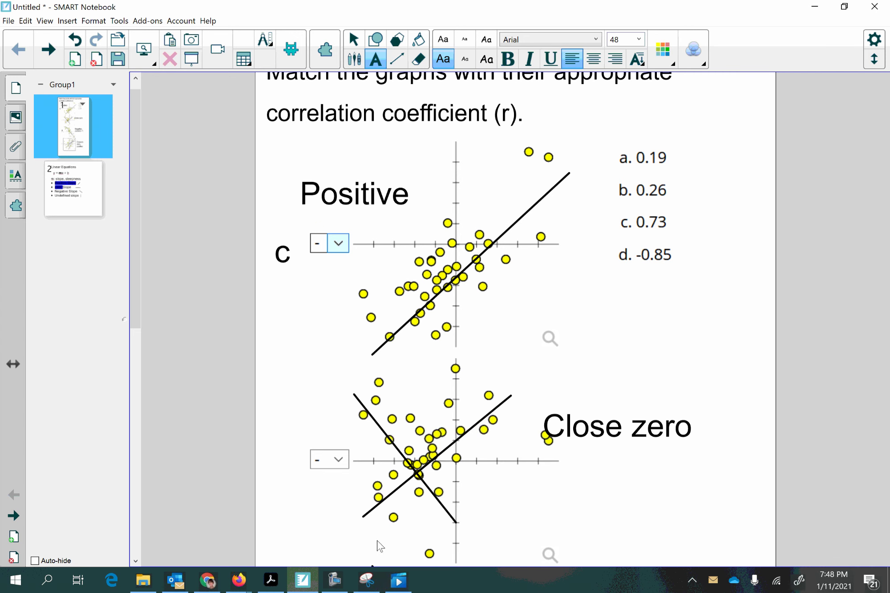
pyautogui.scroll(-3, 425, 508)
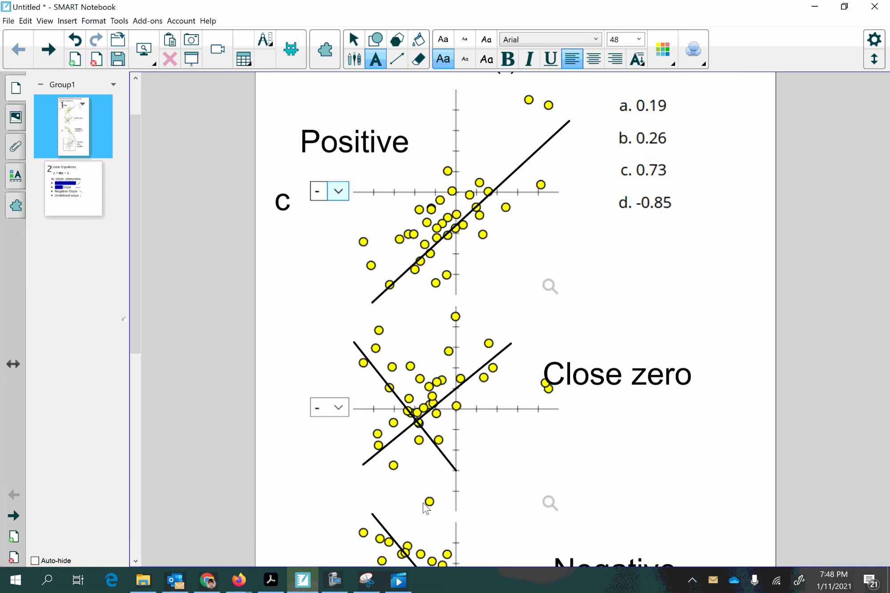
pyautogui.scroll(-6, 376, 438)
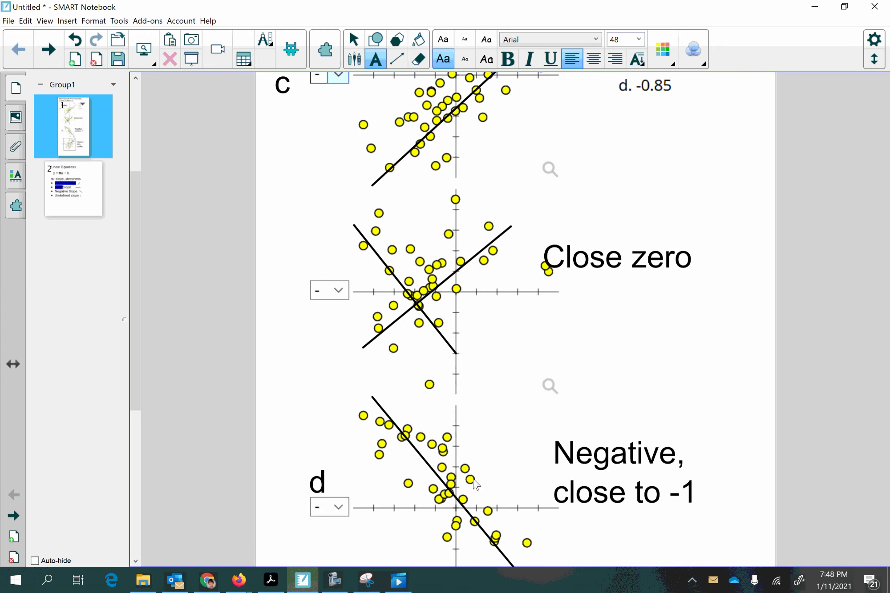
pyautogui.scroll(-12, 475, 484)
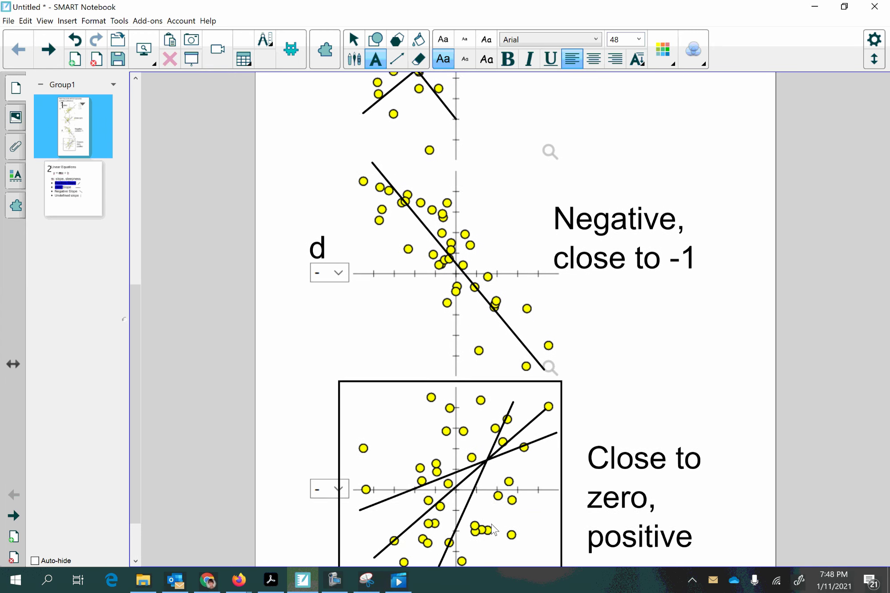
pyautogui.scroll(17, 491, 524)
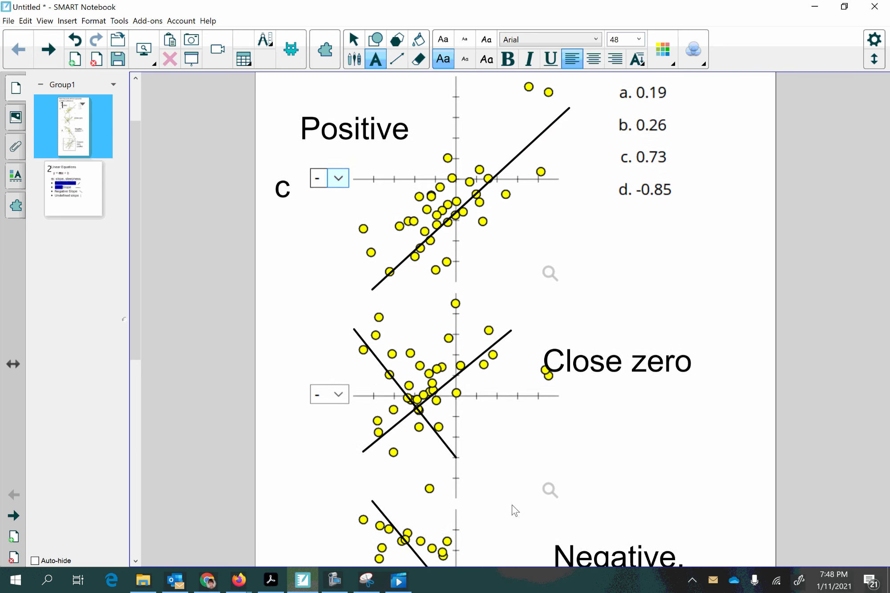
pyautogui.scroll(3, 511, 505)
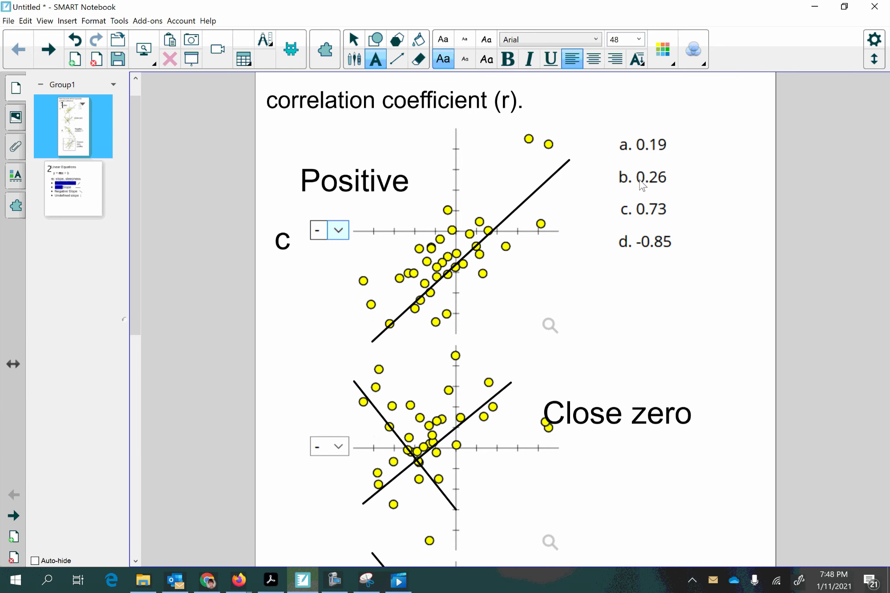
pyautogui.scroll(-13, 331, 509)
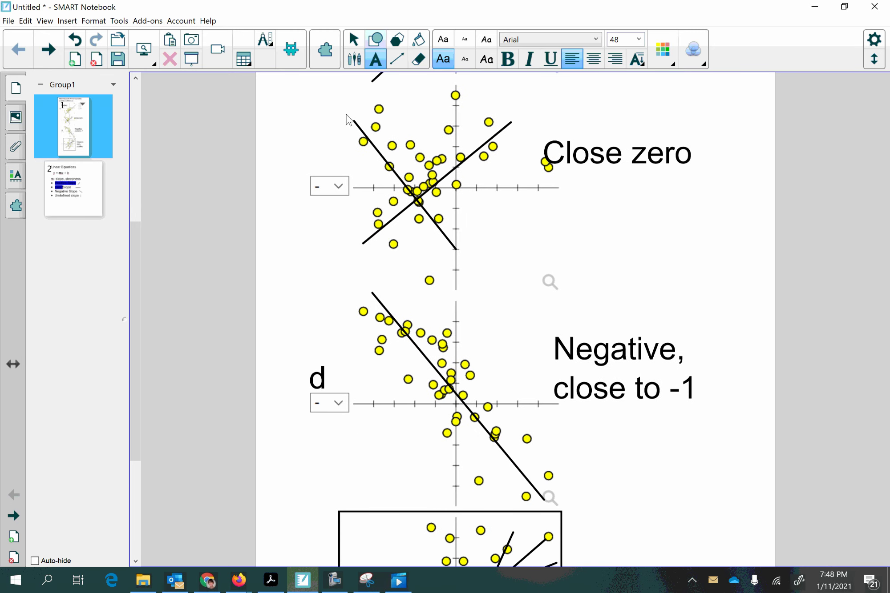
# - Draw a square frame around the Close zero scatter plot and its crossing lines
pyautogui.click(375, 41)
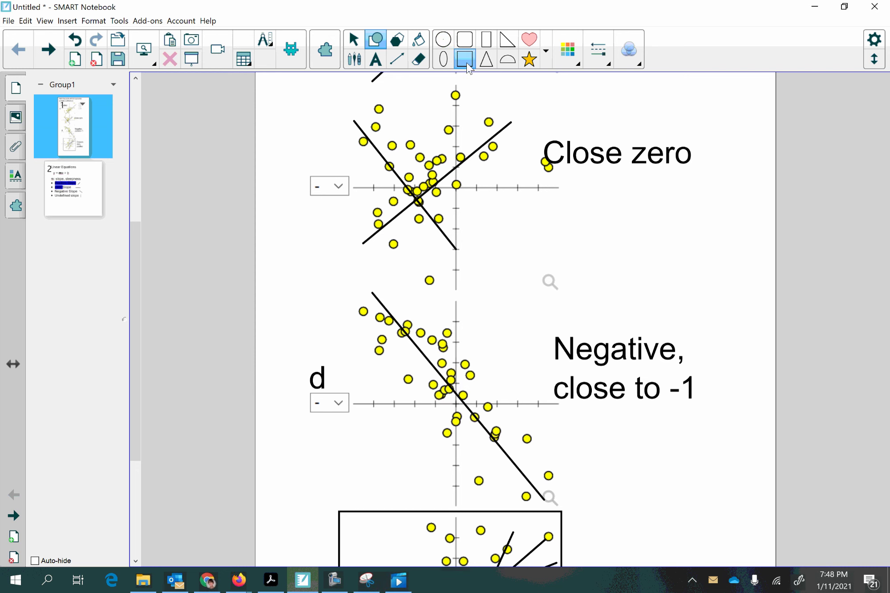
pyautogui.moveTo(340, 96)
pyautogui.mouseDown()
pyautogui.moveTo(511, 249)
pyautogui.moveTo(536, 254)
pyautogui.moveTo(519, 207)
pyautogui.mouseUp()
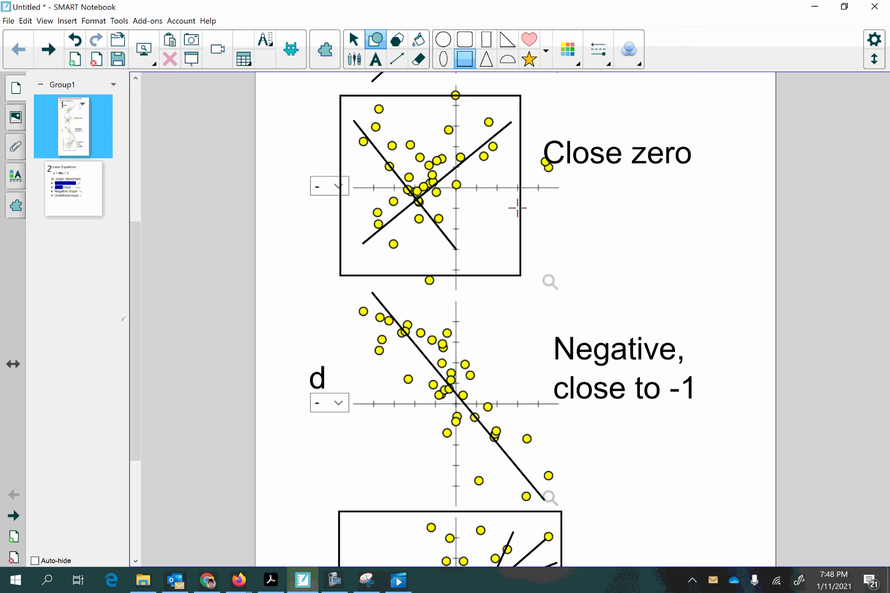
pyautogui.scroll(-5, 282, 458)
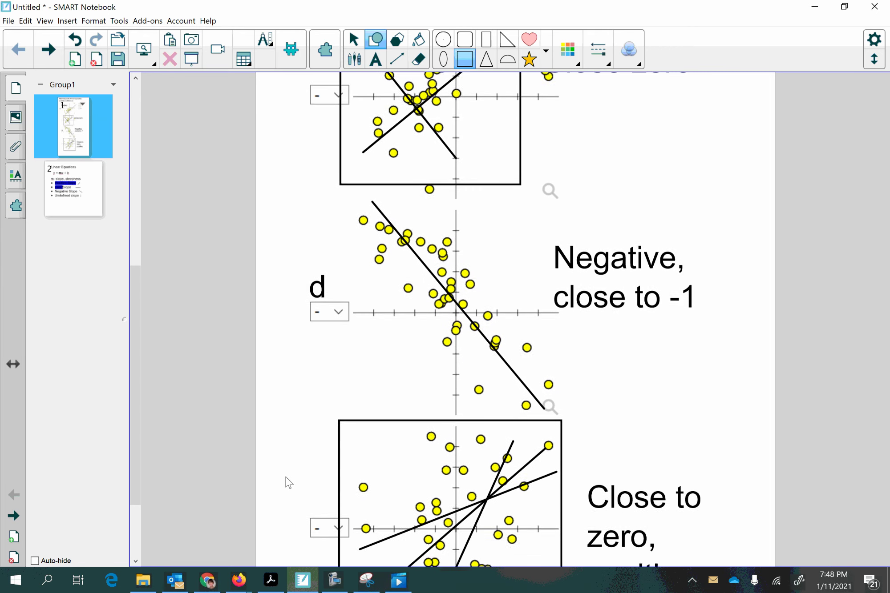
pyautogui.scroll(6, 290, 478)
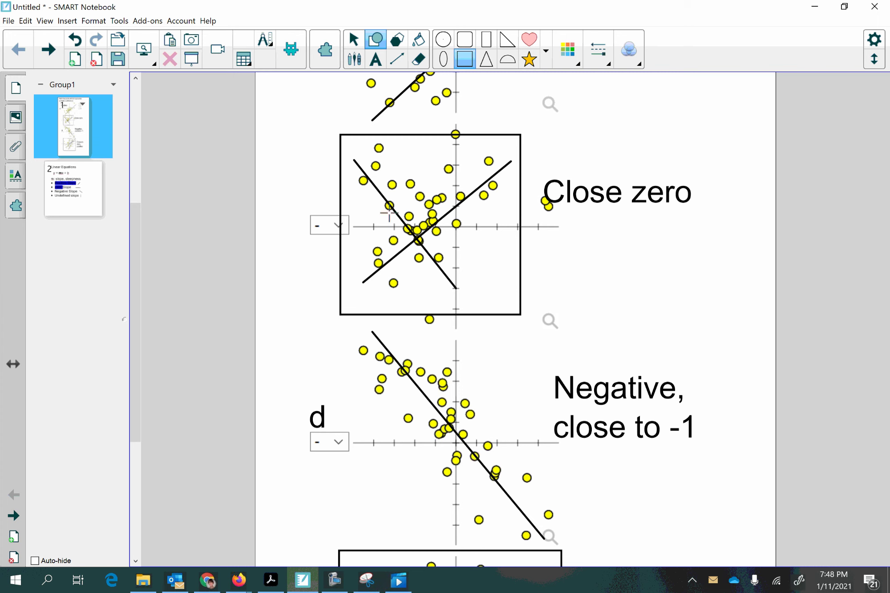
# - Drag the Close zero graph's descending line slightly up and to the right
pyautogui.click(354, 40)
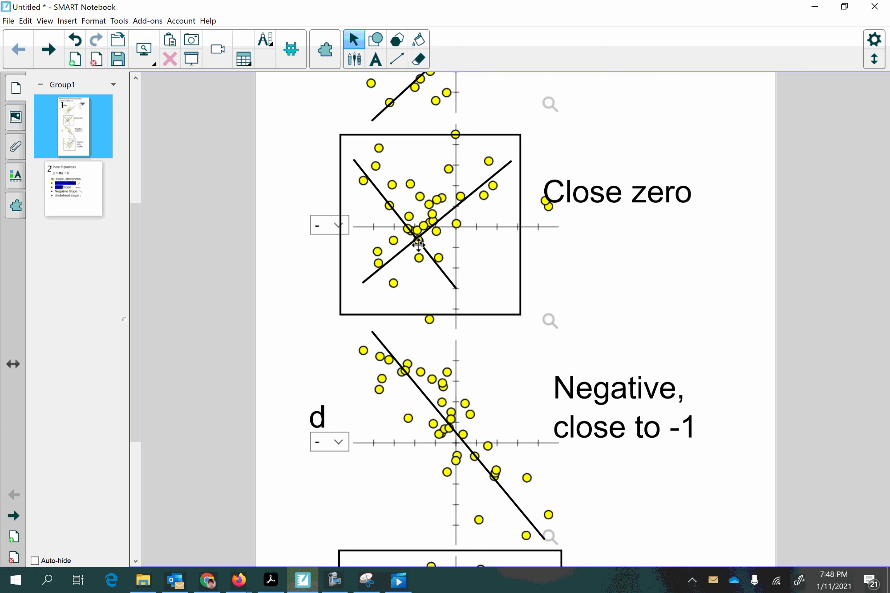
pyautogui.moveTo(422, 251); pyautogui.dragTo(432, 239)
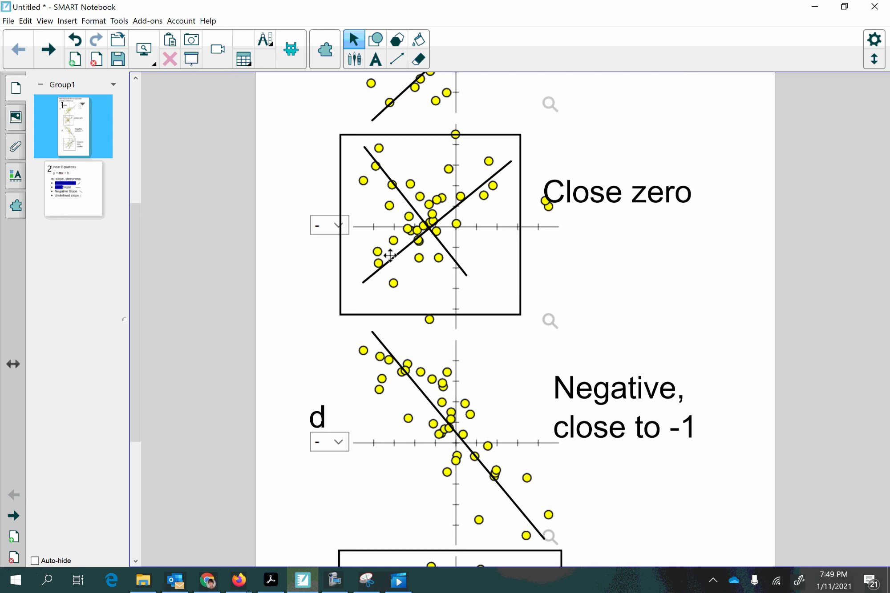
pyautogui.click(606, 204)
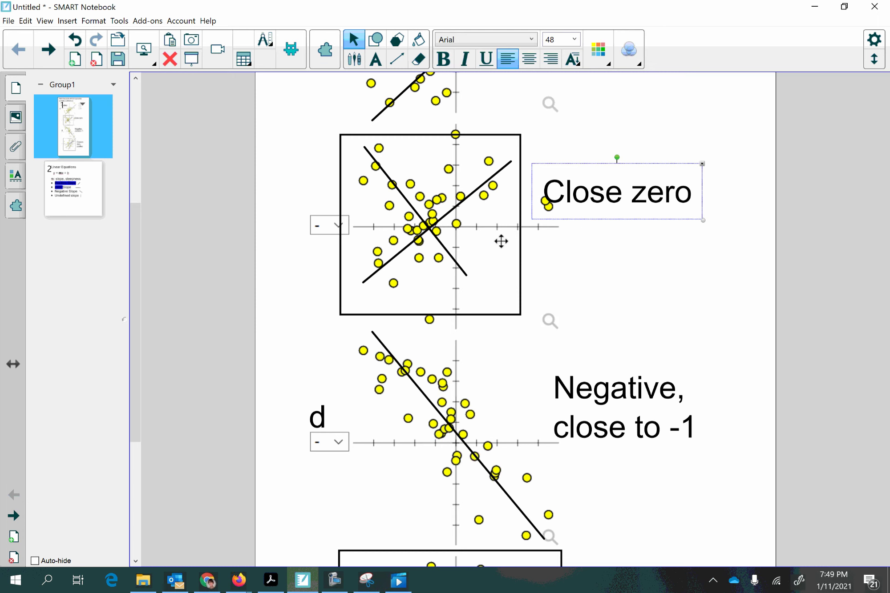
pyautogui.click(421, 260)
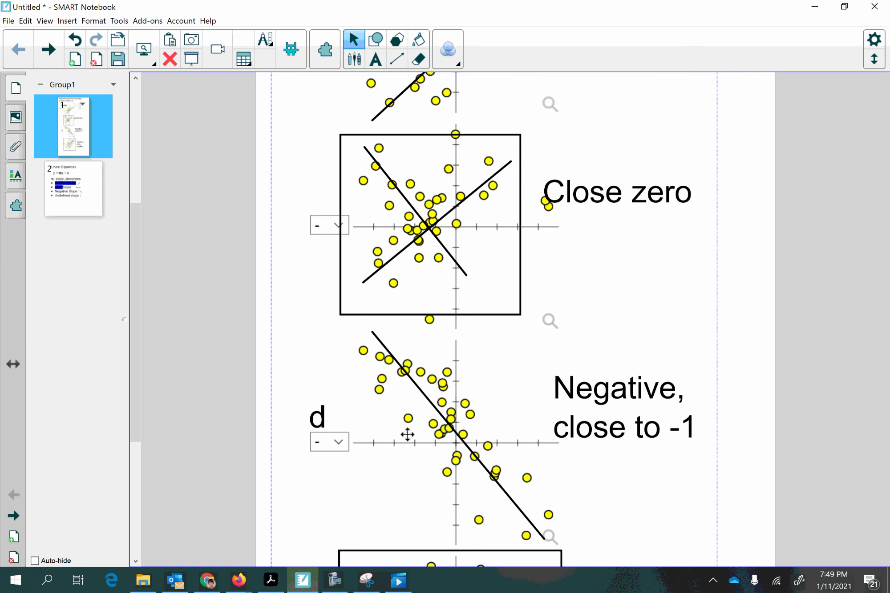
pyautogui.scroll(-5, 407, 436)
pyautogui.scroll(-2, 445, 501)
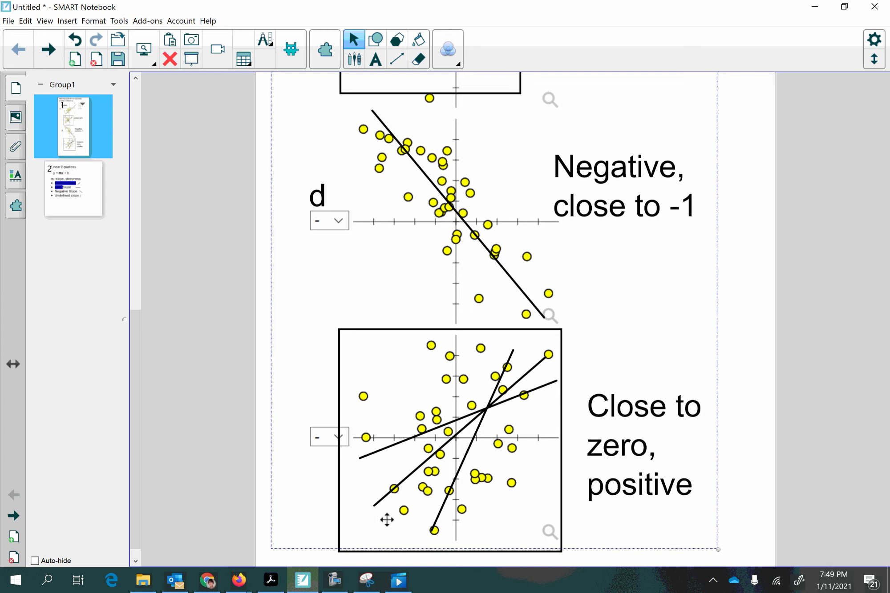
pyautogui.scroll(5, 387, 516)
pyautogui.scroll(10, 403, 512)
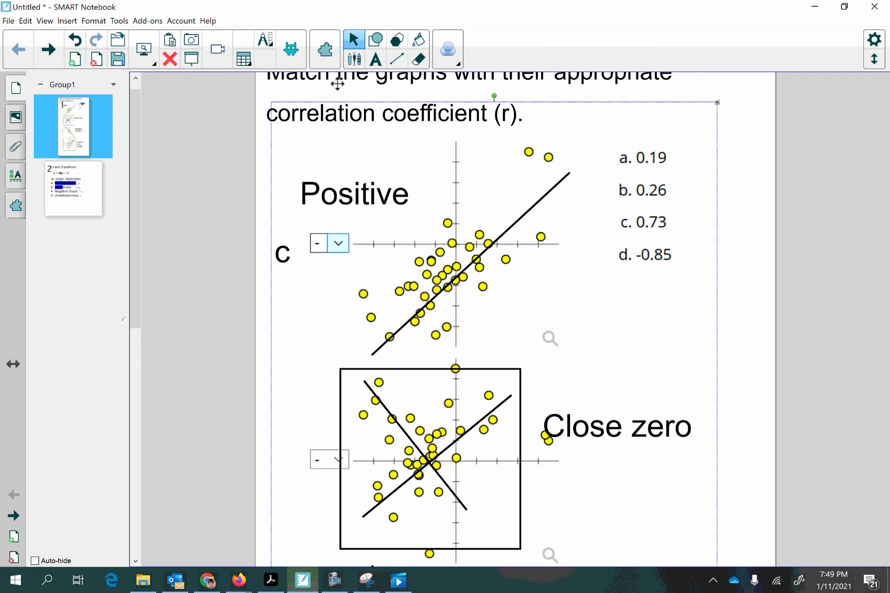
# - Type the answer letter a to the left of the Close zero graph
pyautogui.click(354, 66)
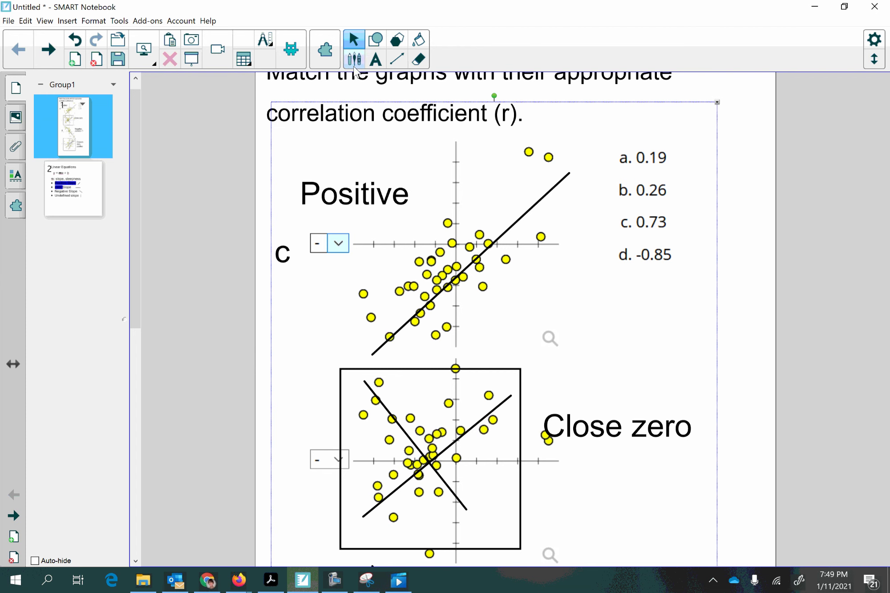
pyautogui.click(375, 59)
pyautogui.click(289, 450)
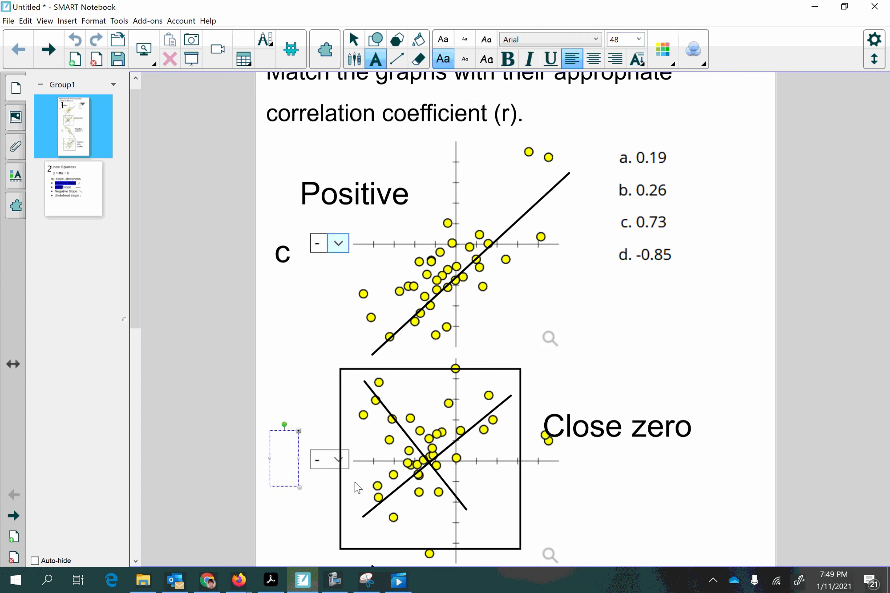
pyautogui.write('a')
# - Add the answer letter b beside the 'Close to zero, positive' graph
pyautogui.scroll(-2, 363, 492)
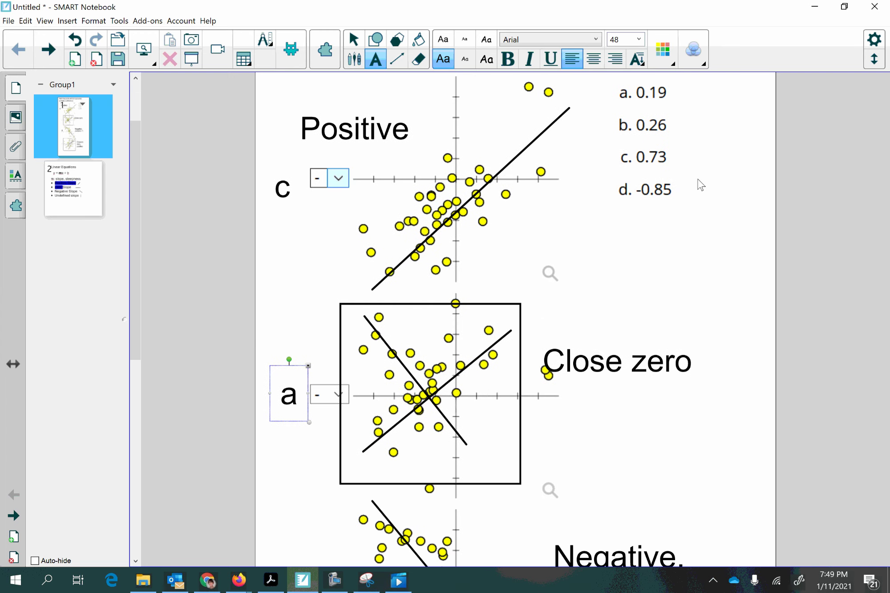
pyautogui.scroll(-8, 325, 483)
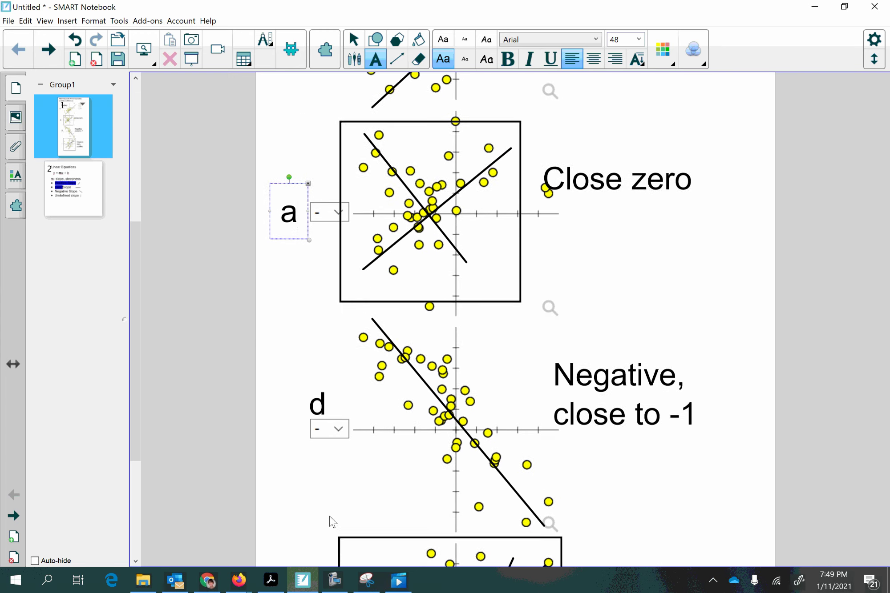
pyautogui.click(302, 536)
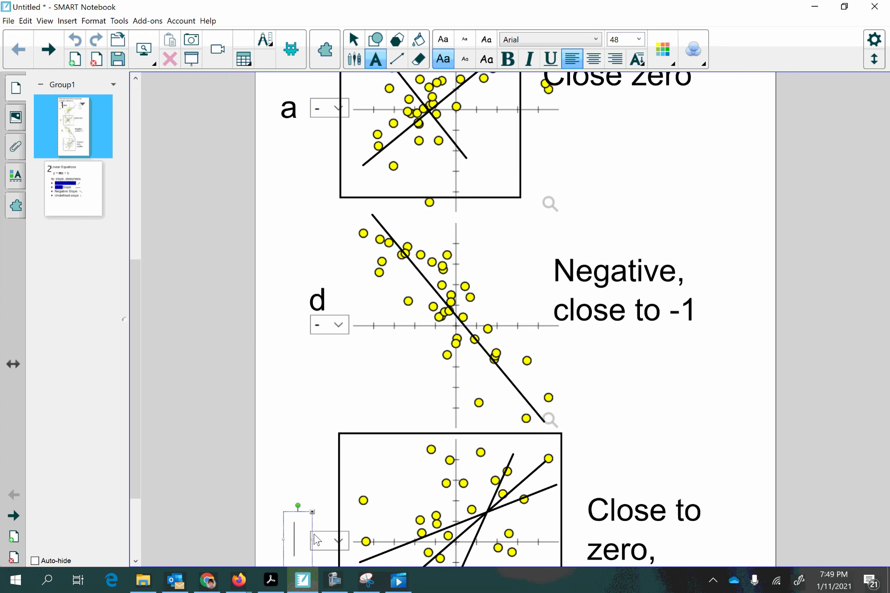
pyautogui.write('b')
pyautogui.click(616, 465)
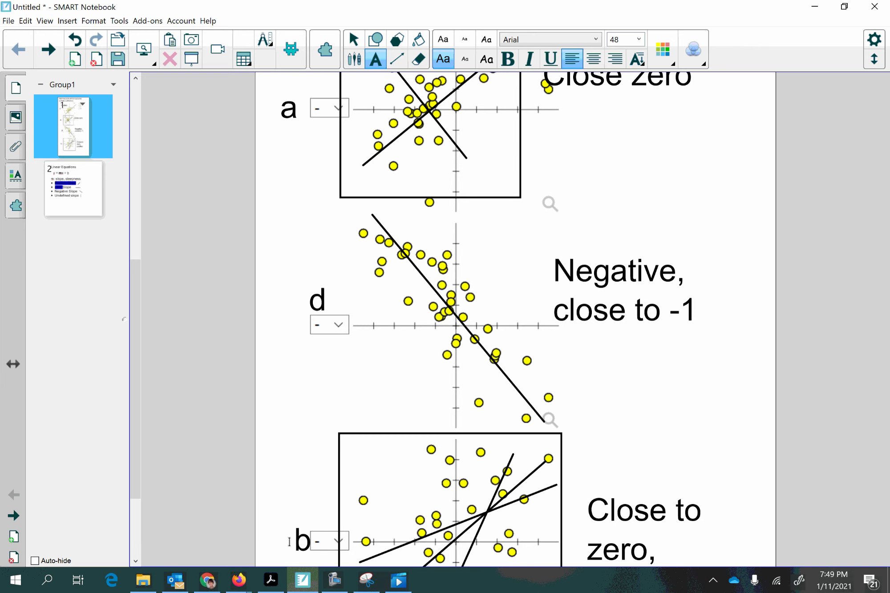
pyautogui.scroll(4, 289, 542)
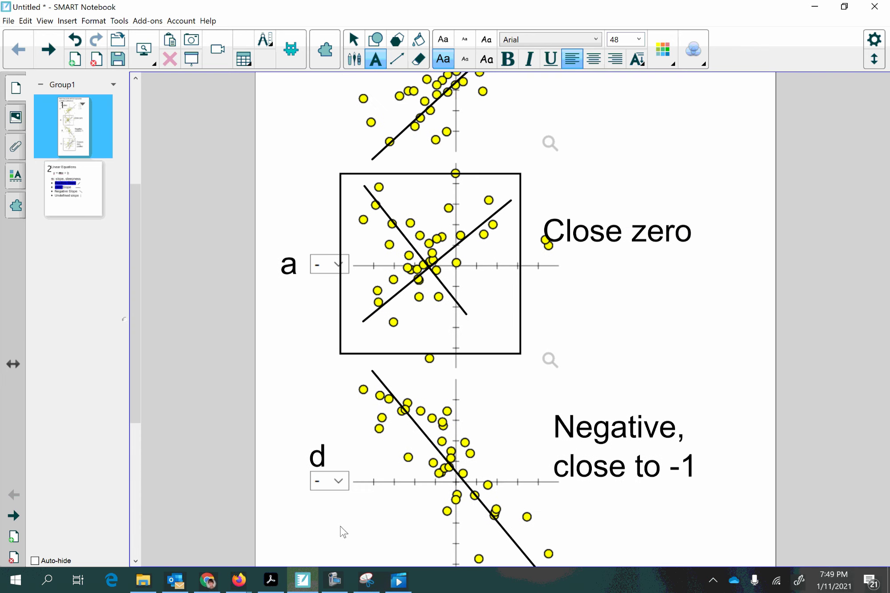
pyautogui.scroll(1, 343, 531)
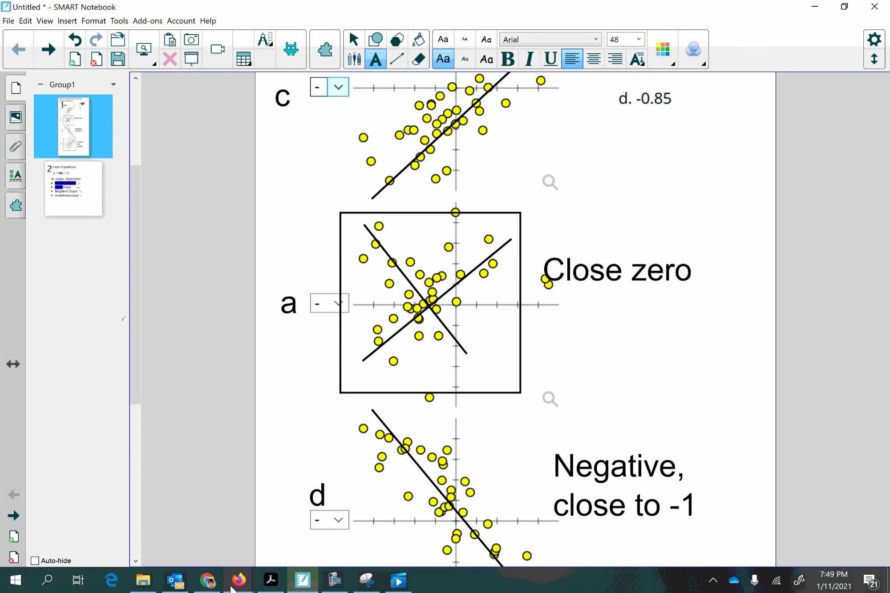
# - Bring the Lumen OHM correlation question forward in Firefox and scroll through its scatterplots
pyautogui.moveTo(235, 587)
pyautogui.click(336, 532)
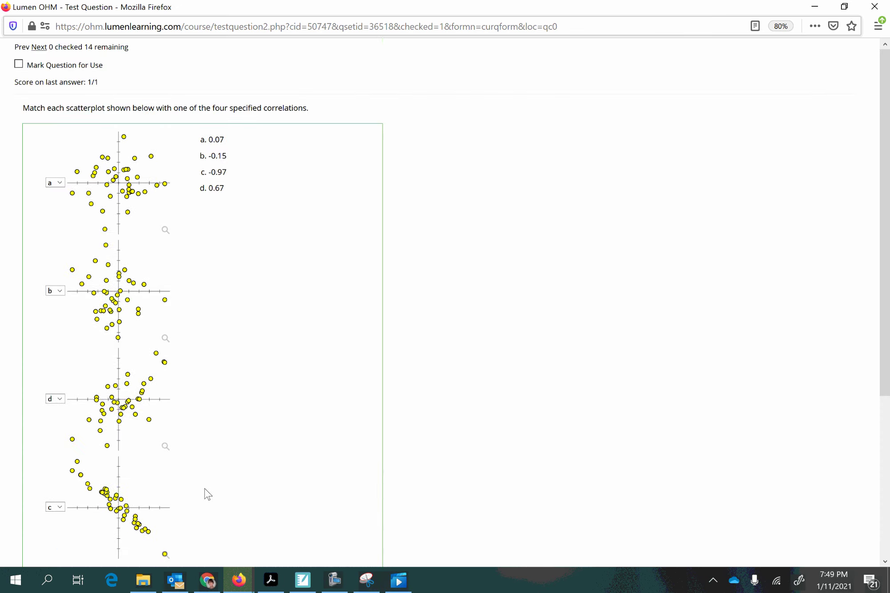
pyautogui.scroll(-6, 206, 493)
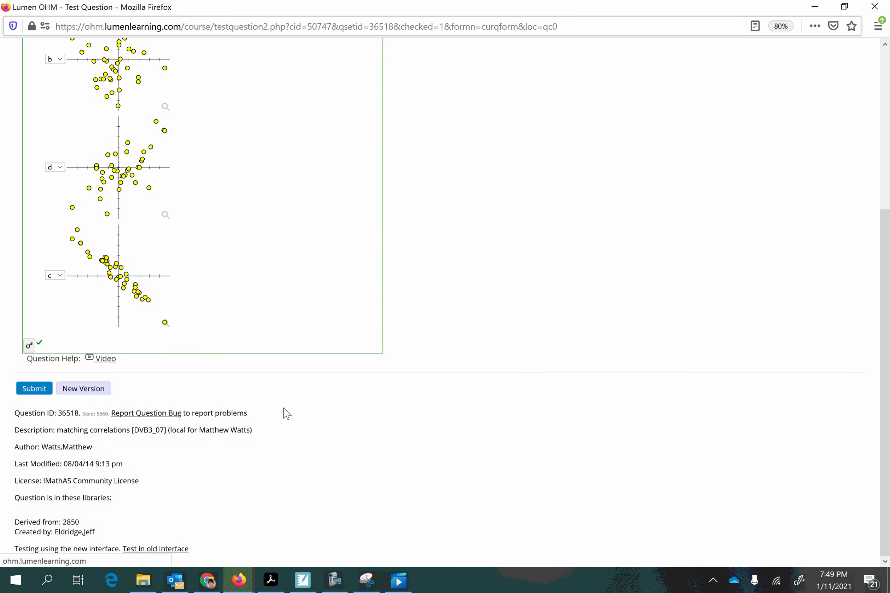
pyautogui.scroll(-3, 198, 470)
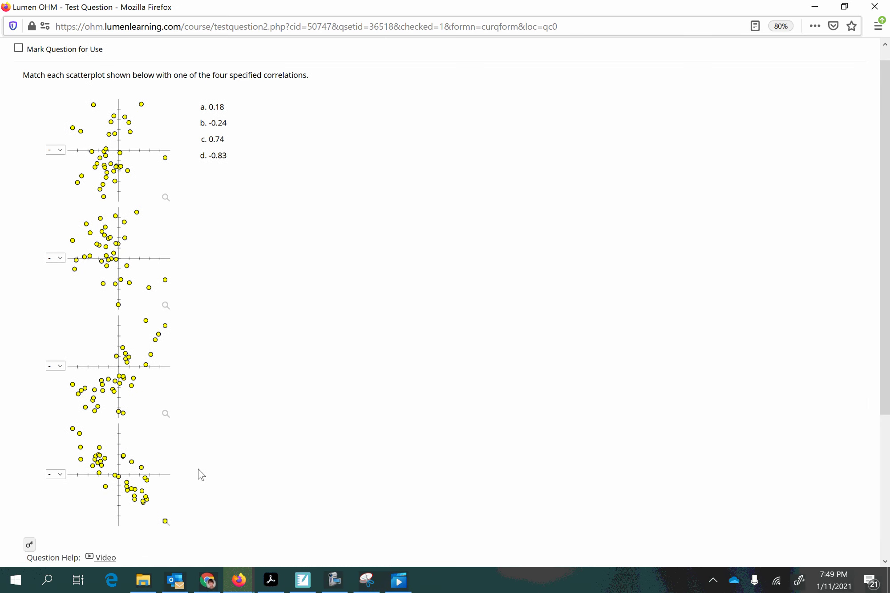
pyautogui.scroll(3, 198, 470)
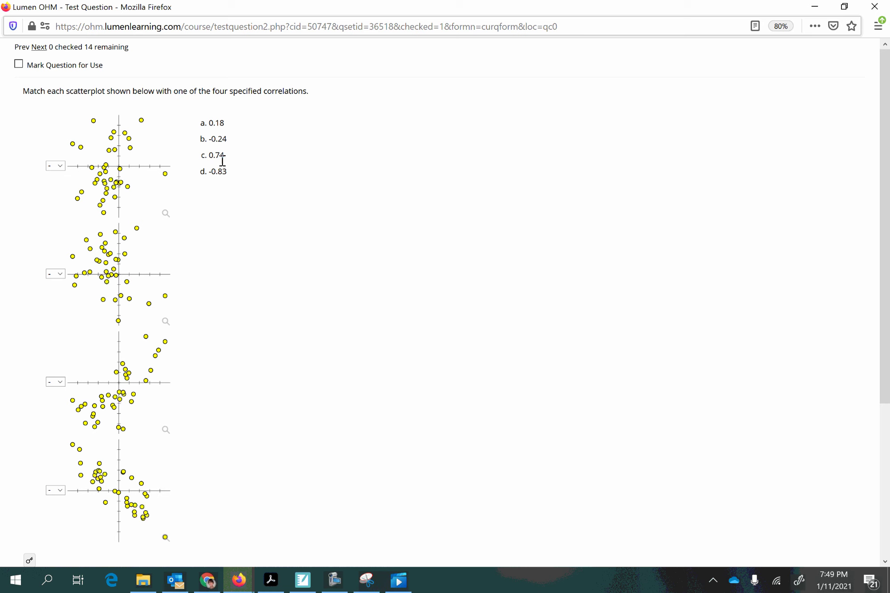
# - Match the scatterplots to c (0.74), d (-0.83), a (0.18) and b (-0.24)
pyautogui.click(59, 383)
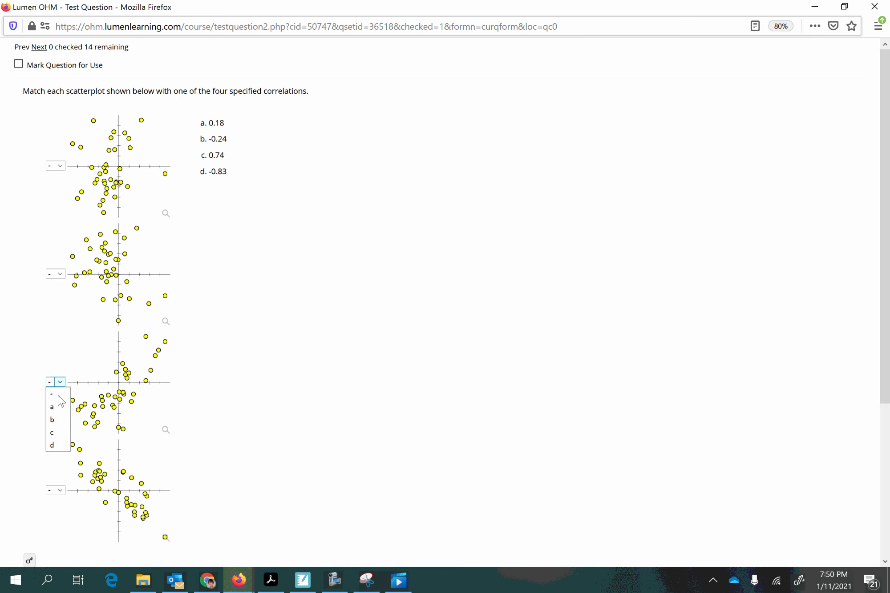
pyautogui.click(51, 433)
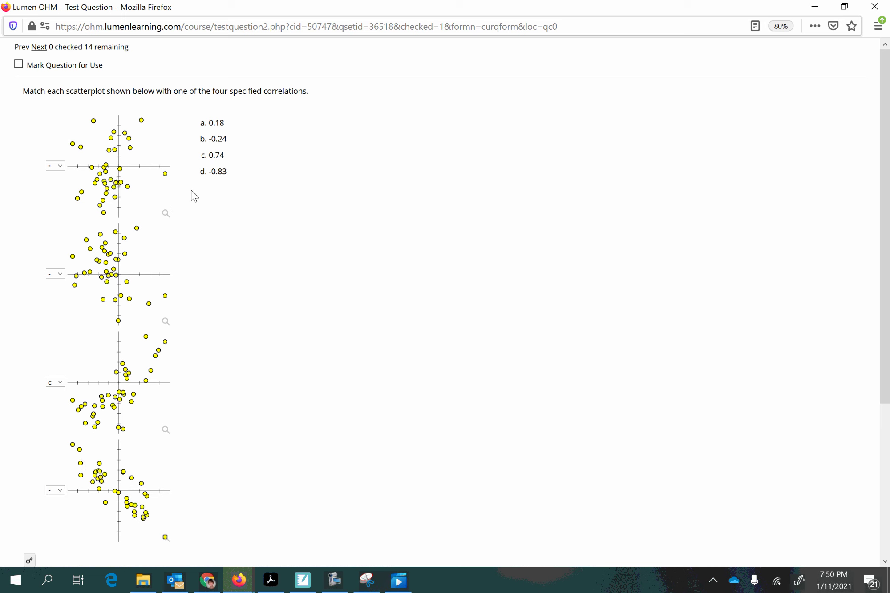
pyautogui.click(62, 490)
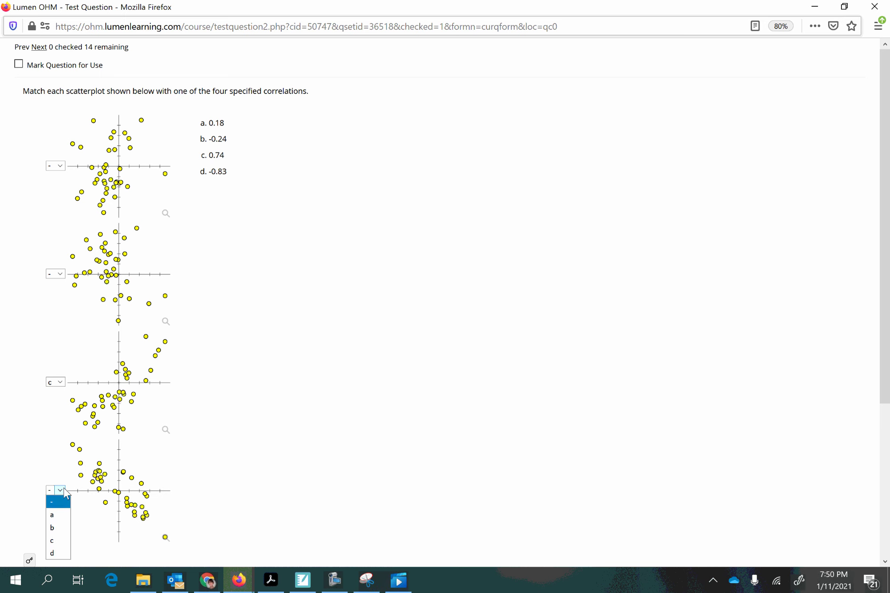
pyautogui.click(56, 555)
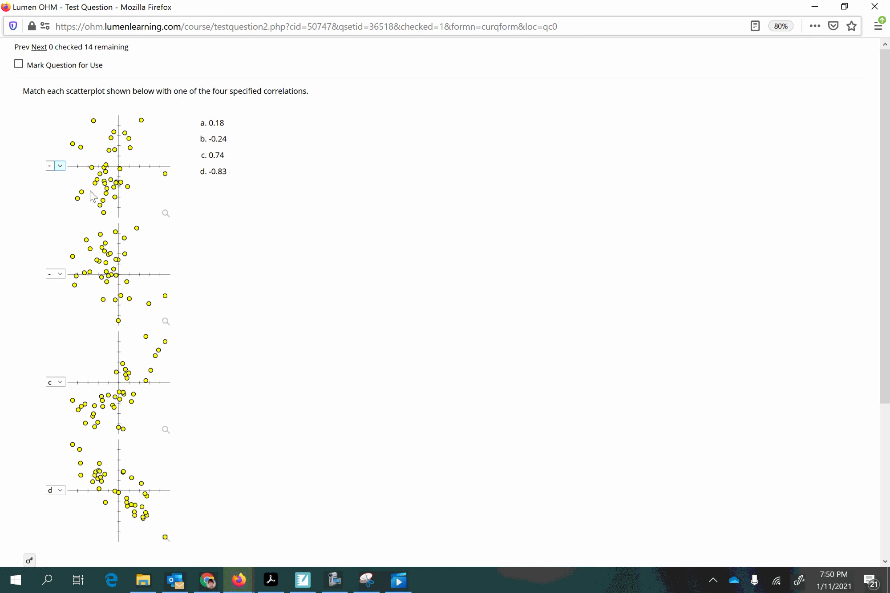
pyautogui.click(60, 166)
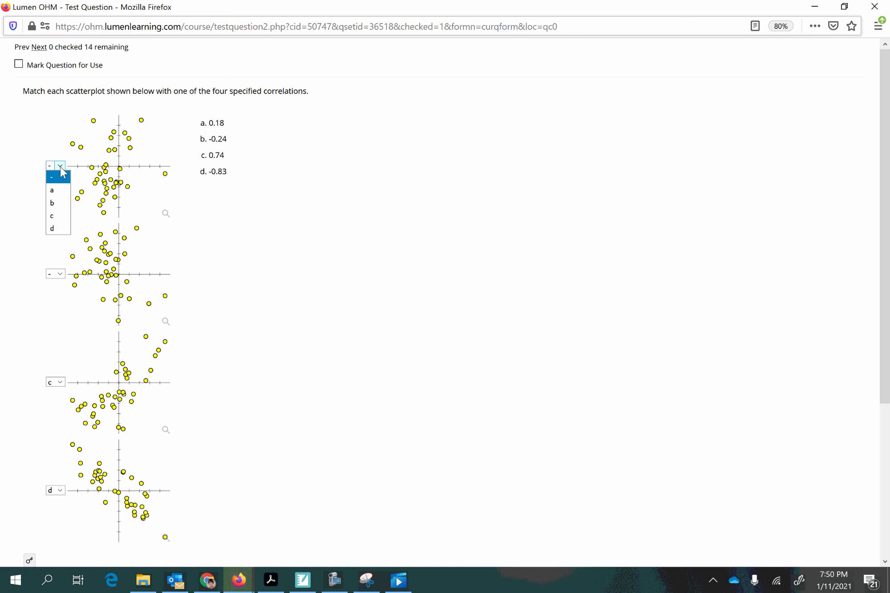
pyautogui.click(59, 191)
pyautogui.click(60, 274)
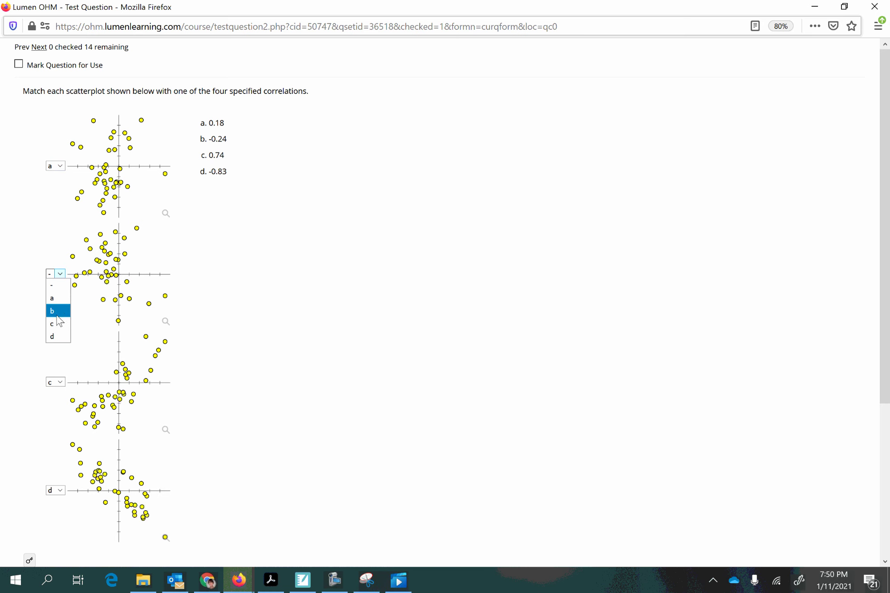
pyautogui.click(57, 313)
# - Submit the matched answers and confirm the 1/1 score
pyautogui.scroll(-3, 64, 481)
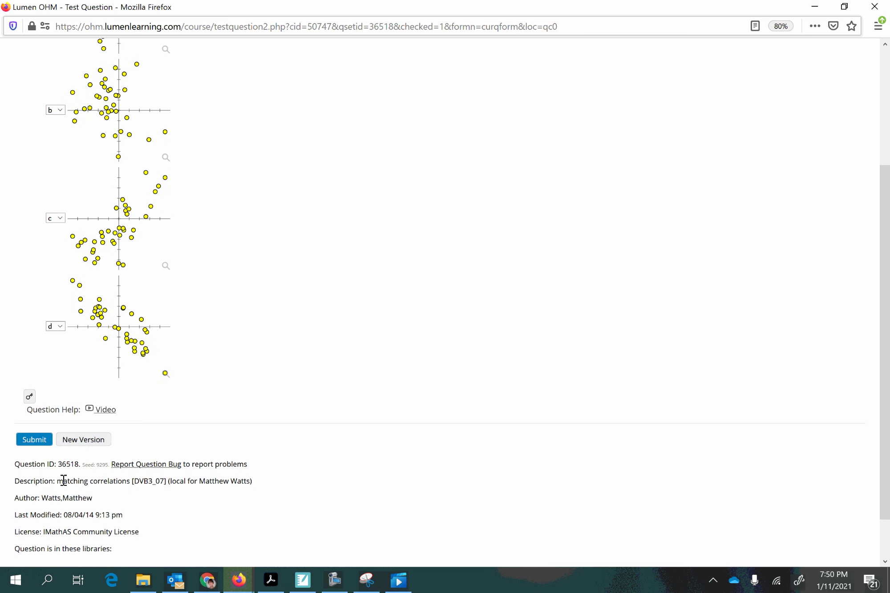
pyautogui.click(29, 440)
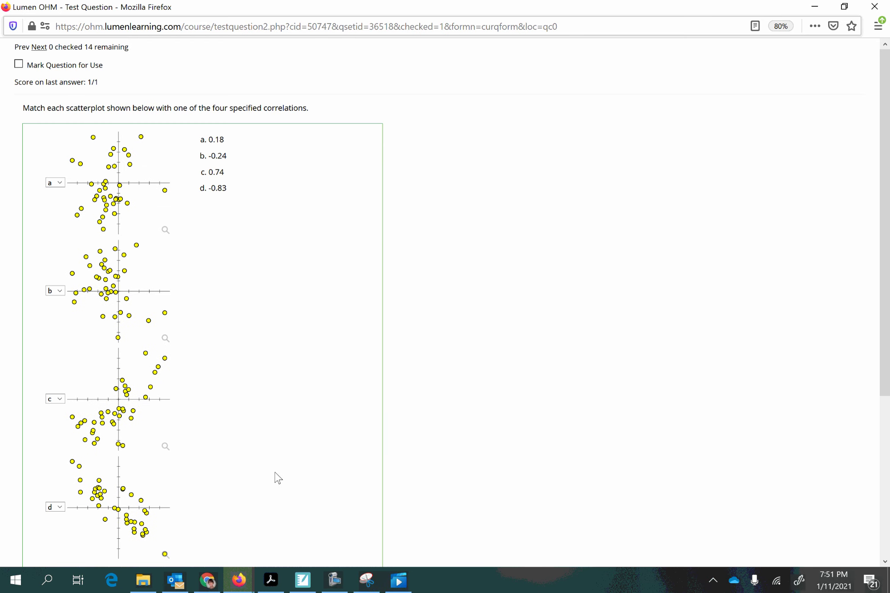
pyautogui.scroll(-3, 274, 482)
pyautogui.scroll(3, 274, 482)
pyautogui.scroll(-5, 245, 485)
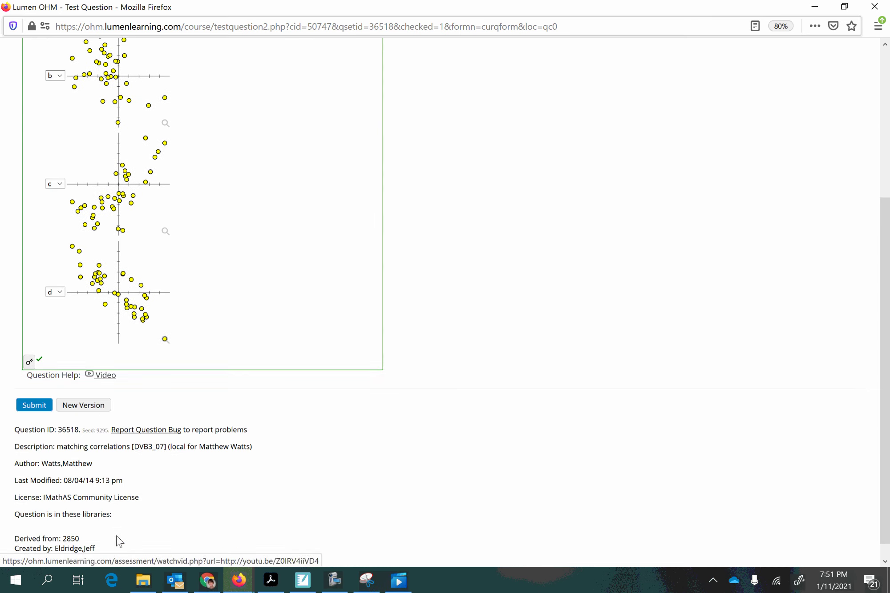
# - Load a new version, then match the first plot to a (0.83) and the third to b (-0.84)
pyautogui.click(81, 403)
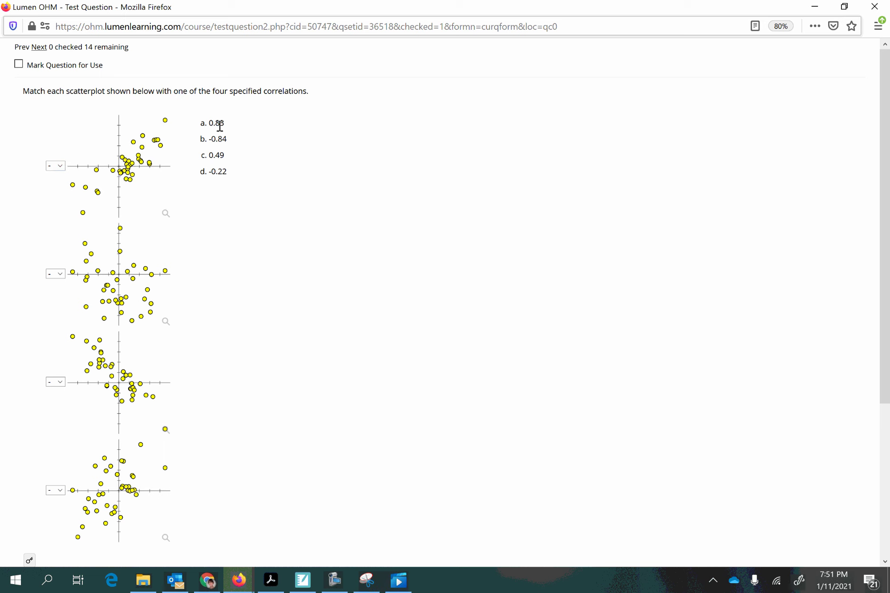
pyautogui.click(60, 166)
pyautogui.click(53, 190)
pyautogui.click(57, 382)
pyautogui.click(57, 420)
# - Match the fourth scatterplot to c (0.49) and the second to d (-0.22)
pyautogui.scroll(-3, 152, 439)
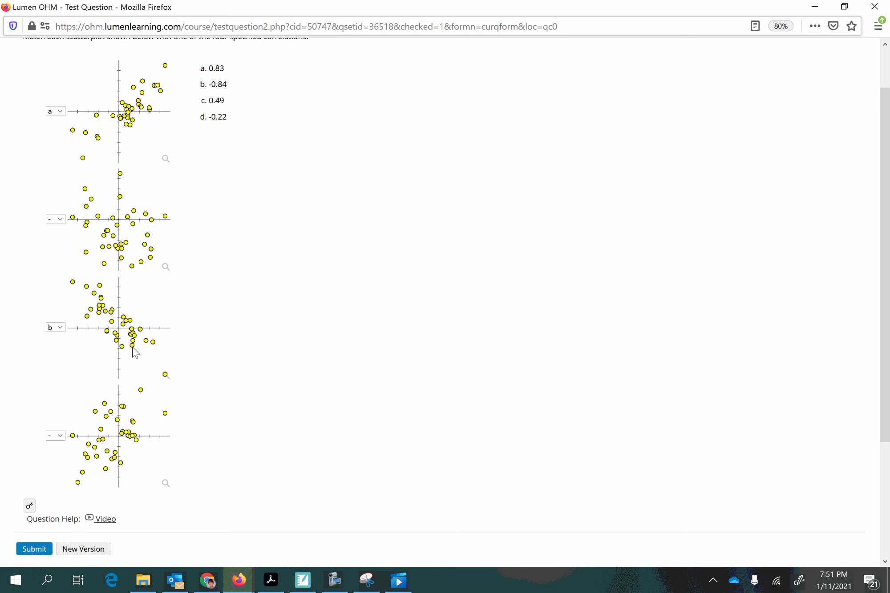
pyautogui.click(57, 436)
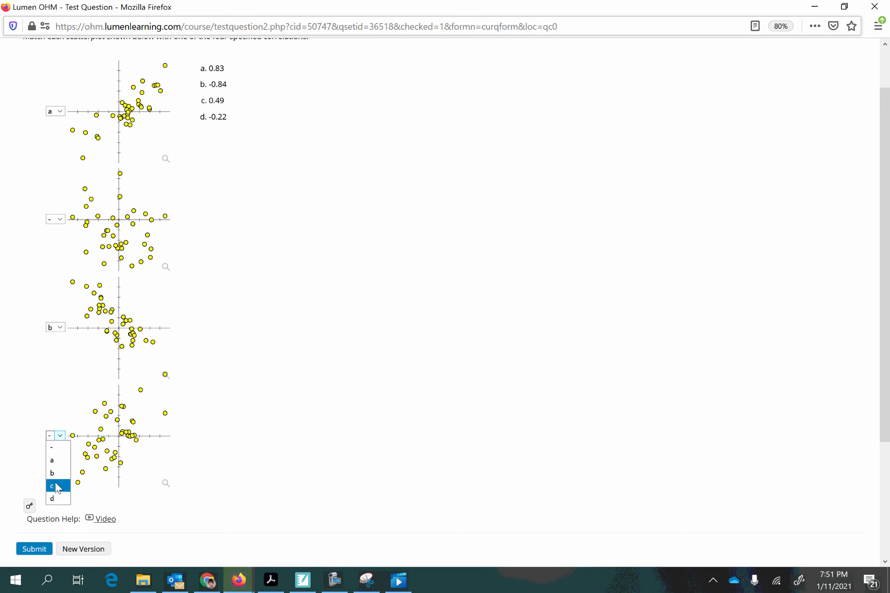
pyautogui.click(57, 486)
pyautogui.scroll(2, 146, 480)
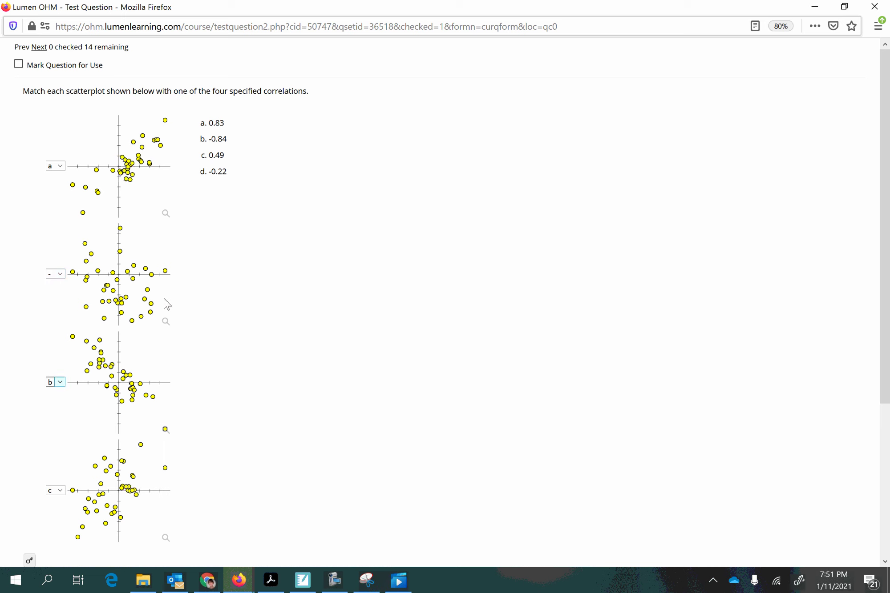
pyautogui.click(61, 275)
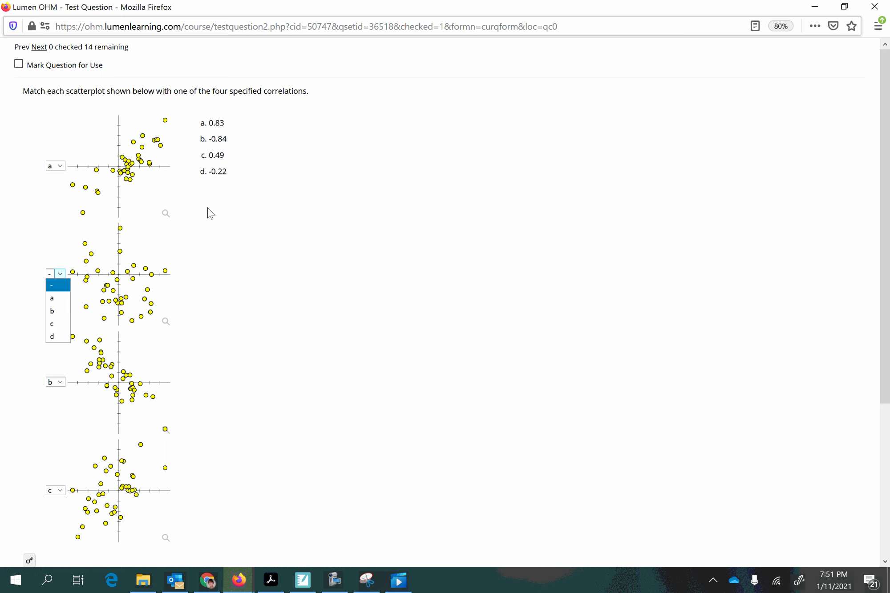
pyautogui.click(57, 337)
pyautogui.scroll(-1, 236, 502)
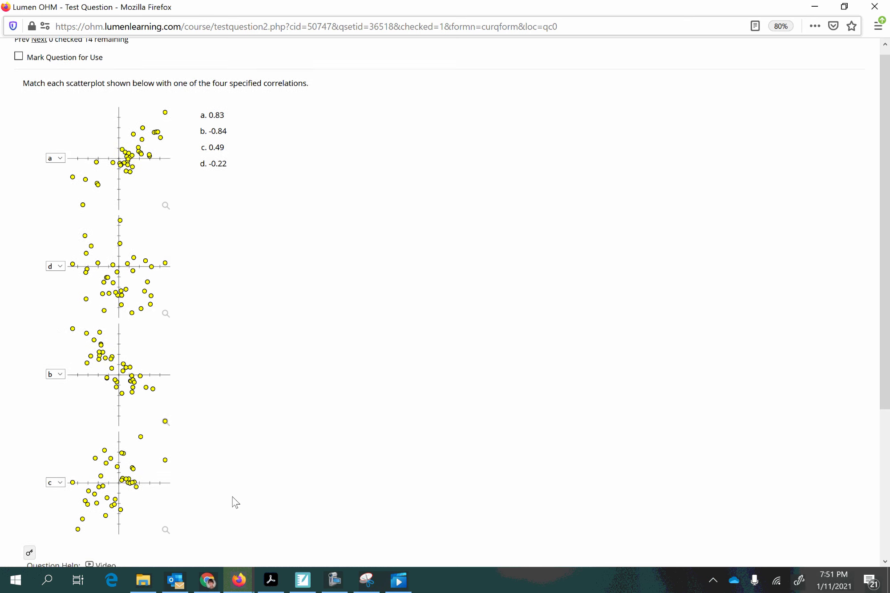
pyautogui.scroll(-5, 236, 503)
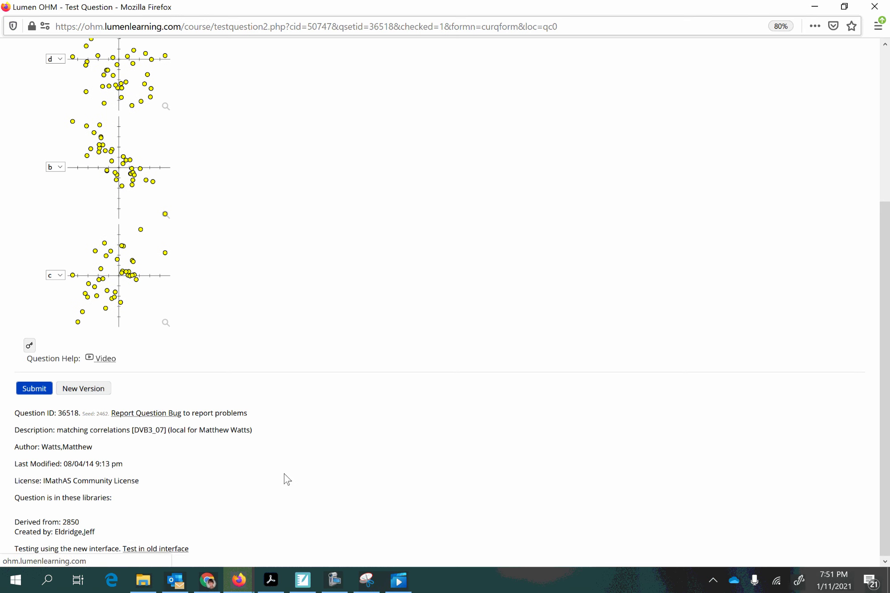
pyautogui.scroll(-4, 276, 504)
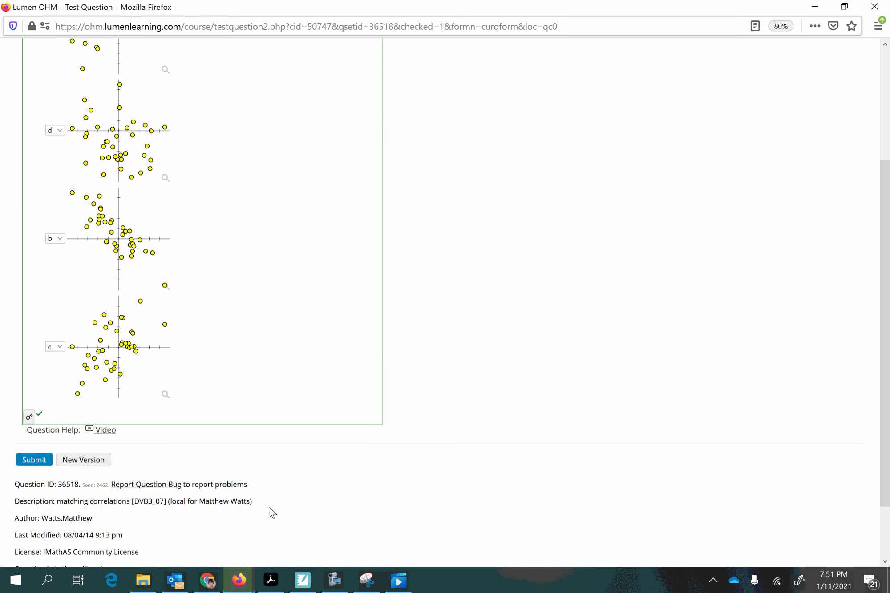
pyautogui.scroll(4, 195, 527)
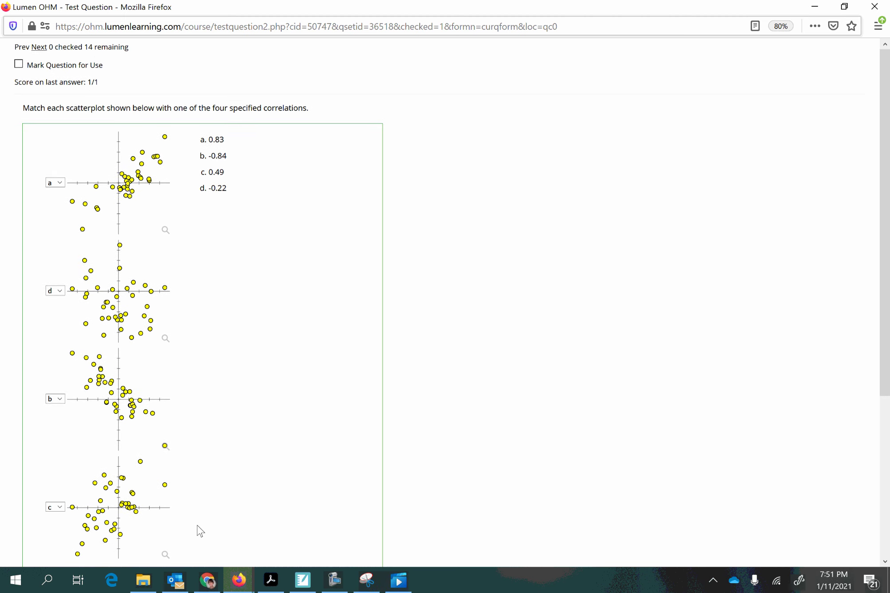
pyautogui.scroll(-3, 198, 529)
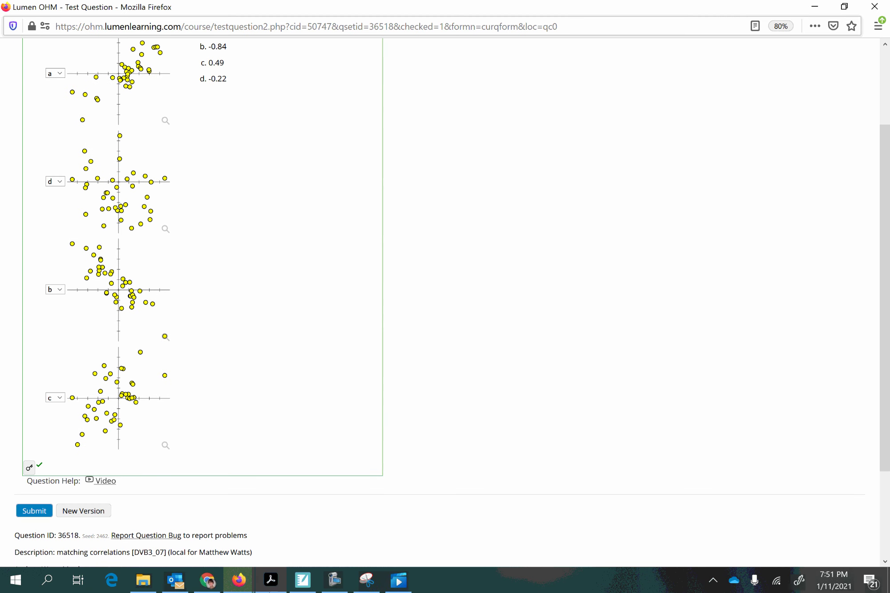